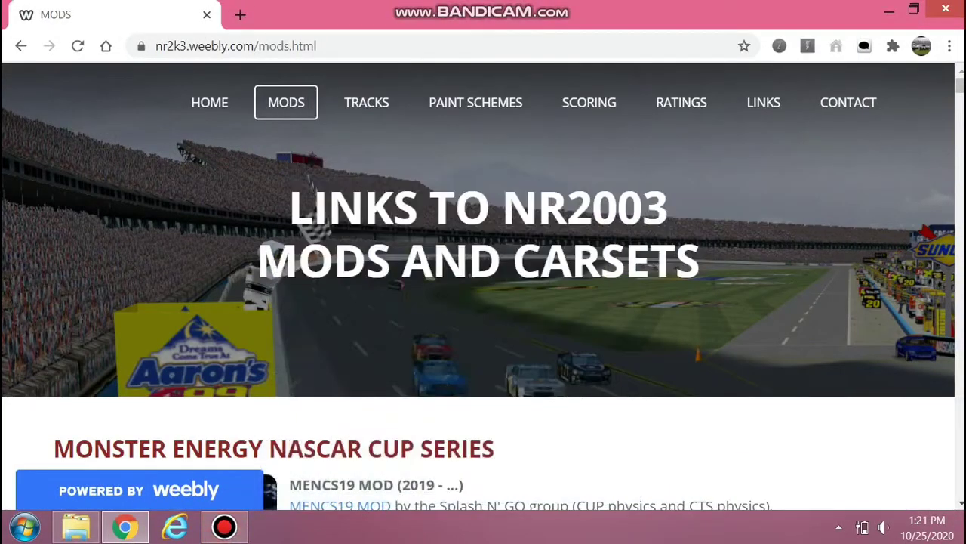
Step: Scroll the NR2003 mods page down to the SimModified COT entry and its 2007–2009 carset links
scroll(310, 109, down, 5)
scroll(309, 110, down, 3)
scroll(310, 110, down, 3)
scroll(310, 109, down, 3)
scroll(309, 110, down, 2)
scroll(309, 109, down, 2)
scroll(310, 110, down, 2)
scroll(483, 287, down, 2)
scroll(483, 286, down, 1)
scroll(483, 287, down, 2)
scroll(484, 287, down, 1)
scroll(483, 287, down, 1)
scroll(484, 287, down, 2)
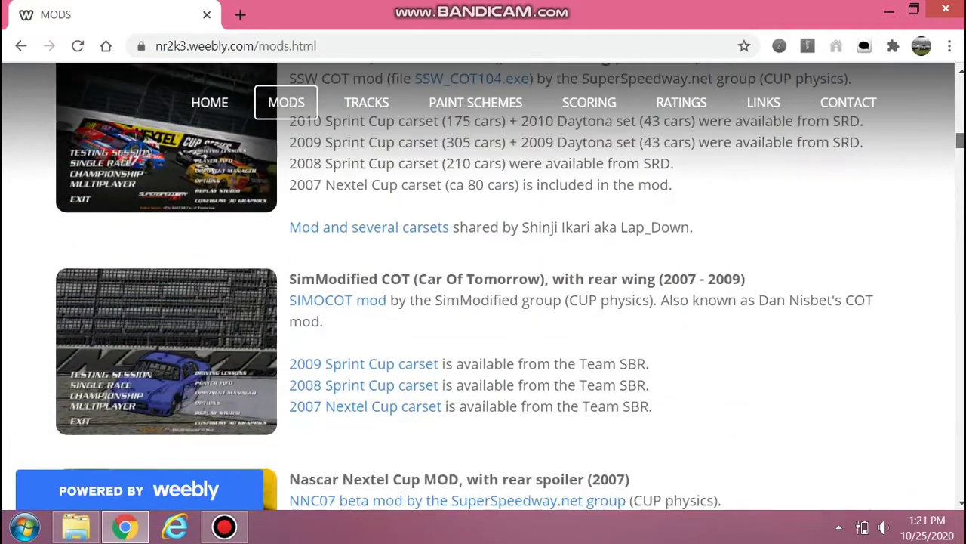
scroll(483, 287, down, 1)
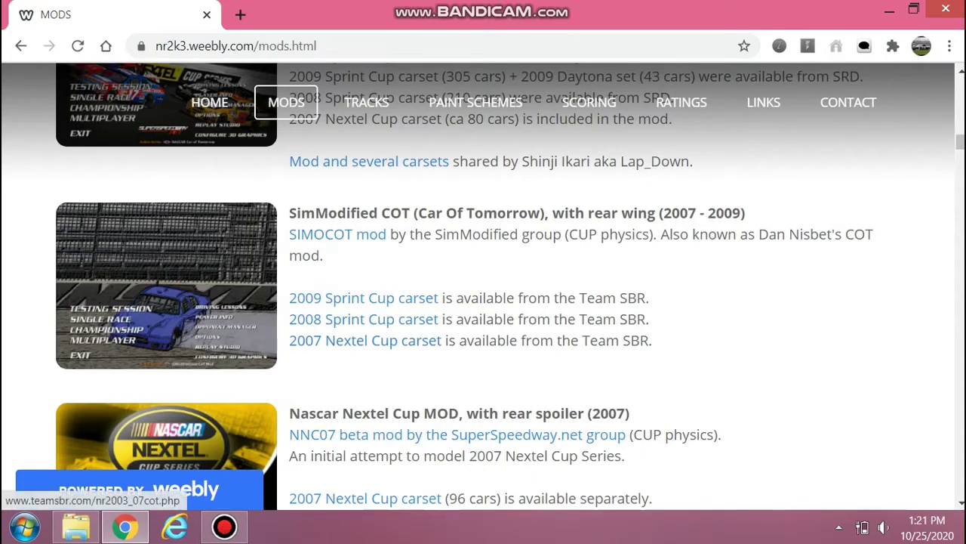
Step: Open the Team SBR 2007 and 2008 COT carset pages, returning to the mods page each time
click(365, 340)
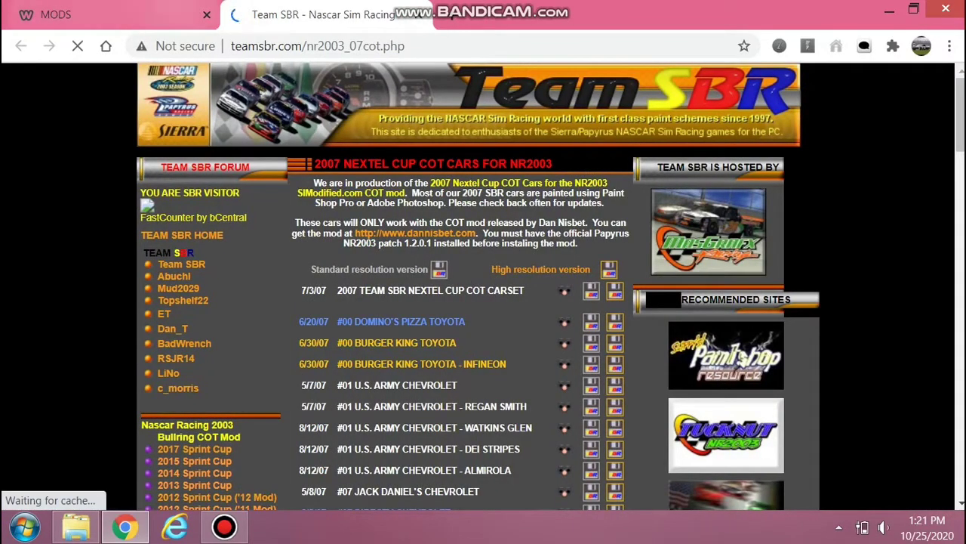
key(ctrl+shift+Tab)
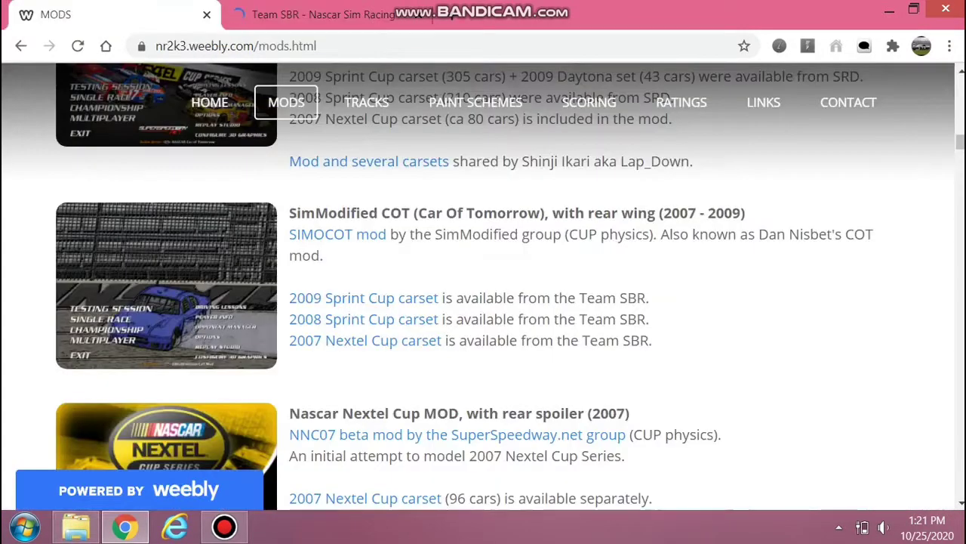
click(363, 319)
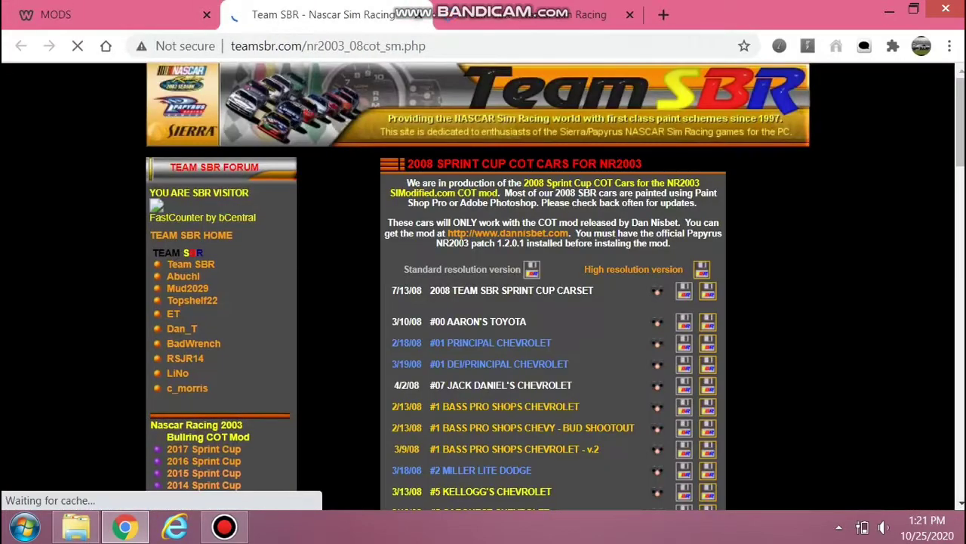
key(ctrl+shift+Tab)
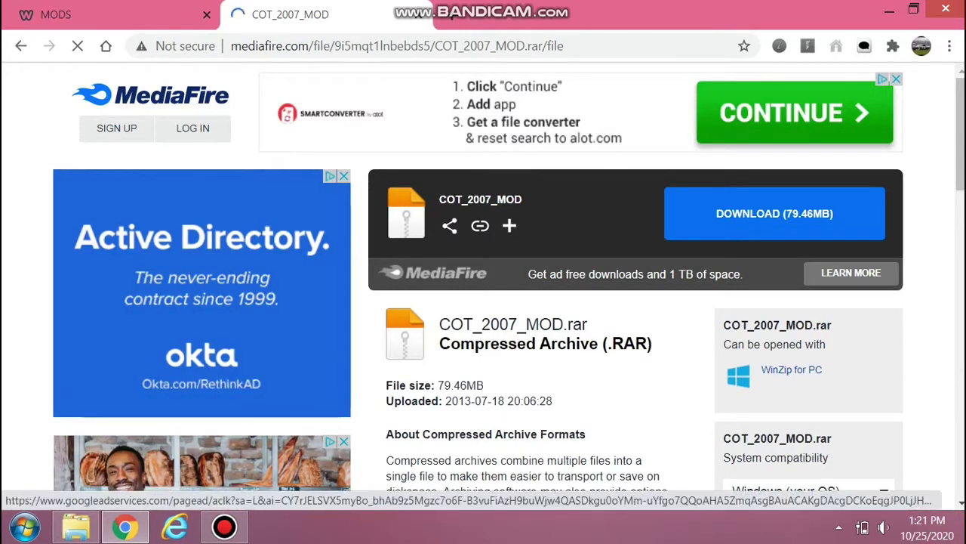
Step: Minimize Chrome and open the Downloads folder in File Explorer
click(889, 9)
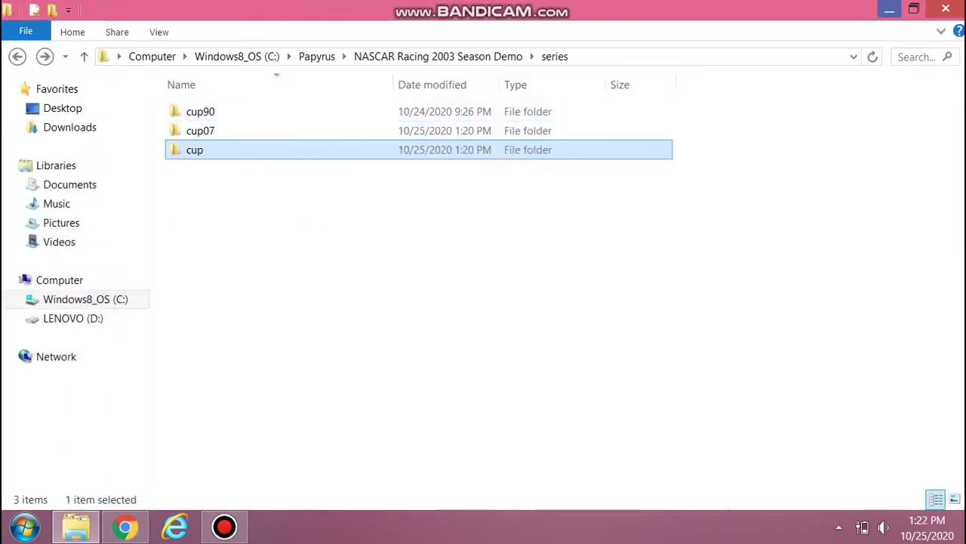
click(890, 9)
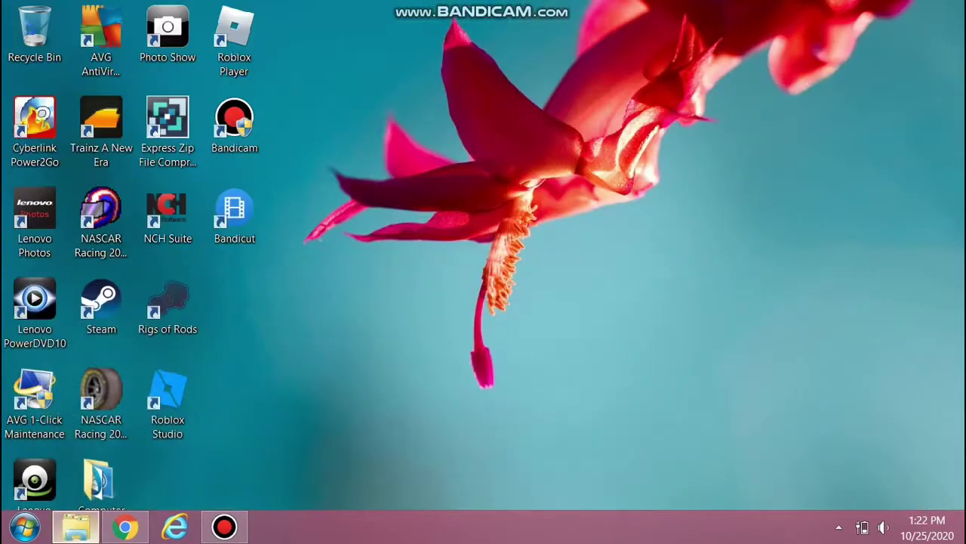
click(76, 527)
click(62, 108)
click(70, 127)
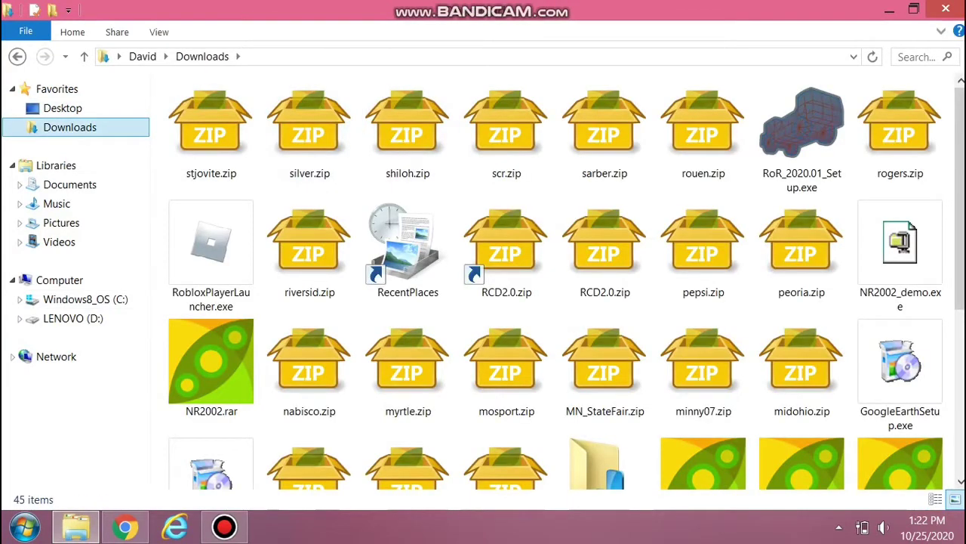
Step: Locate and select the COT_2007_MOD.rar archive (79.4 MB) in Downloads
scroll(566, 287, down, 3)
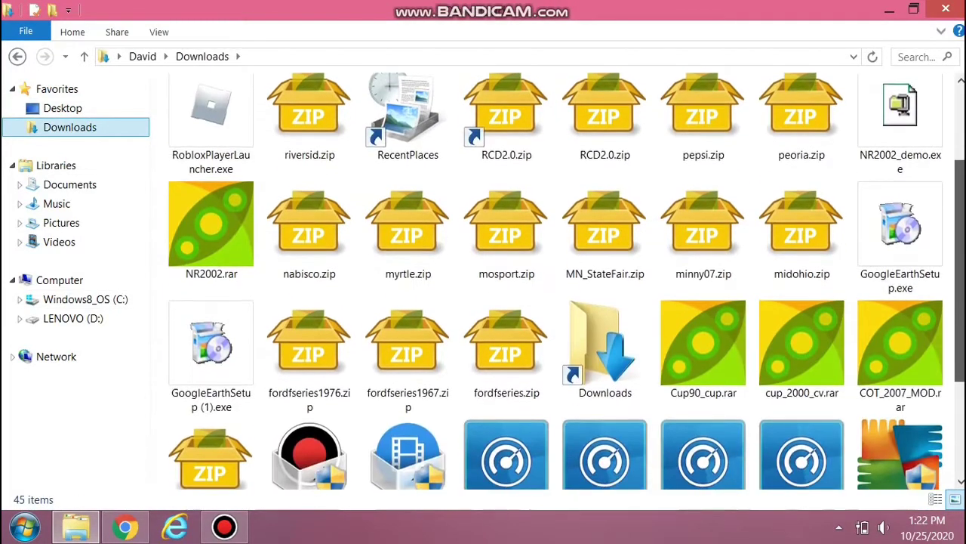
scroll(566, 287, down, 1)
scroll(567, 287, down, 2)
scroll(567, 287, down, 1)
scroll(567, 287, down, 1)
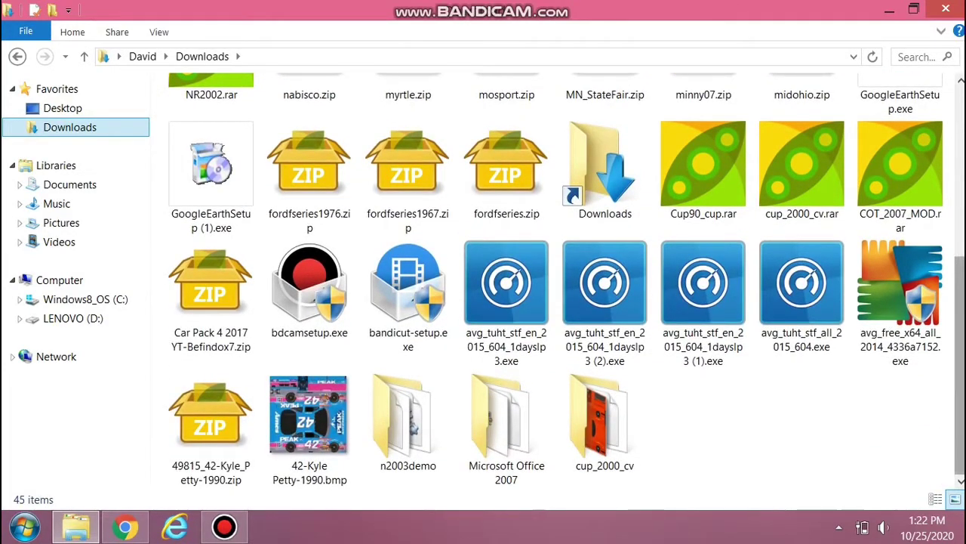
scroll(900, 295, up, 1)
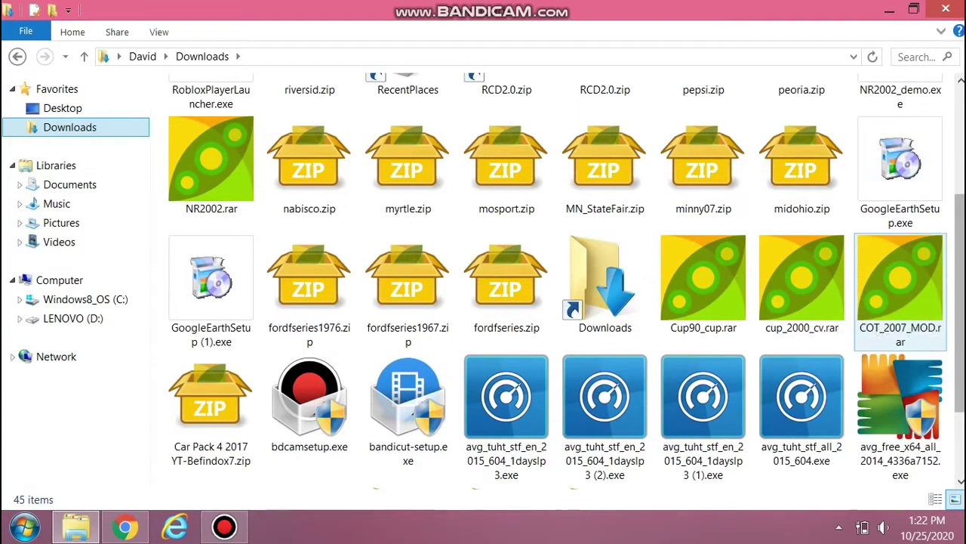
click(900, 287)
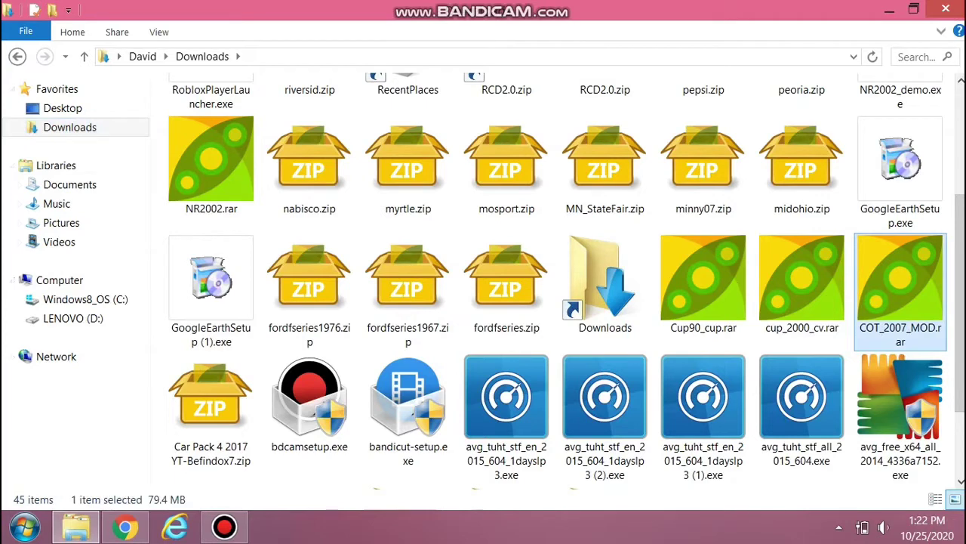
double_click(900, 287)
click(209, 58)
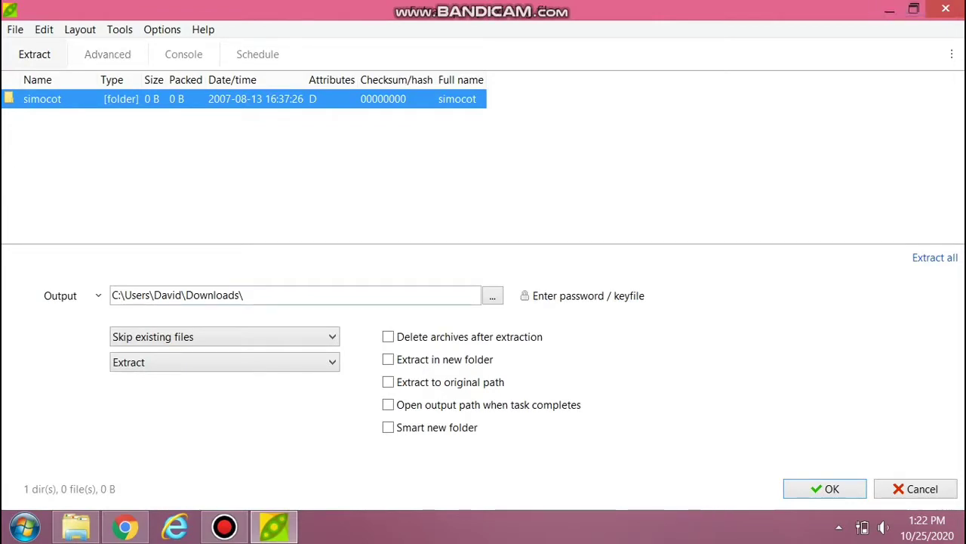
key(alt+f)
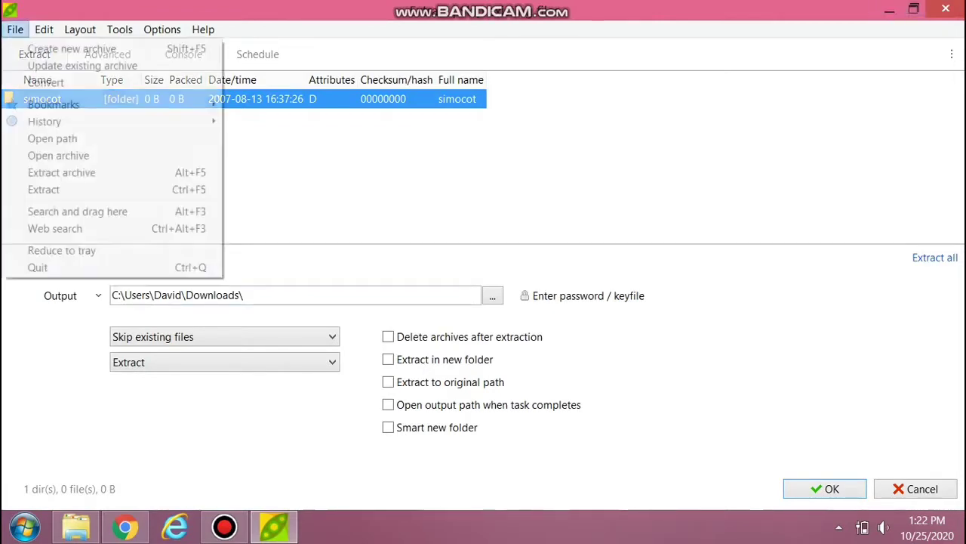
key(Escape)
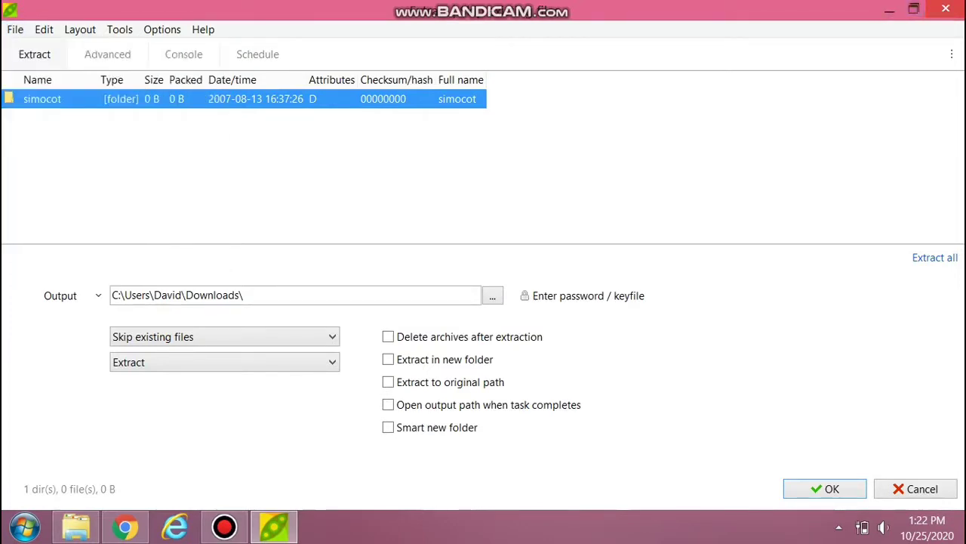
click(946, 9)
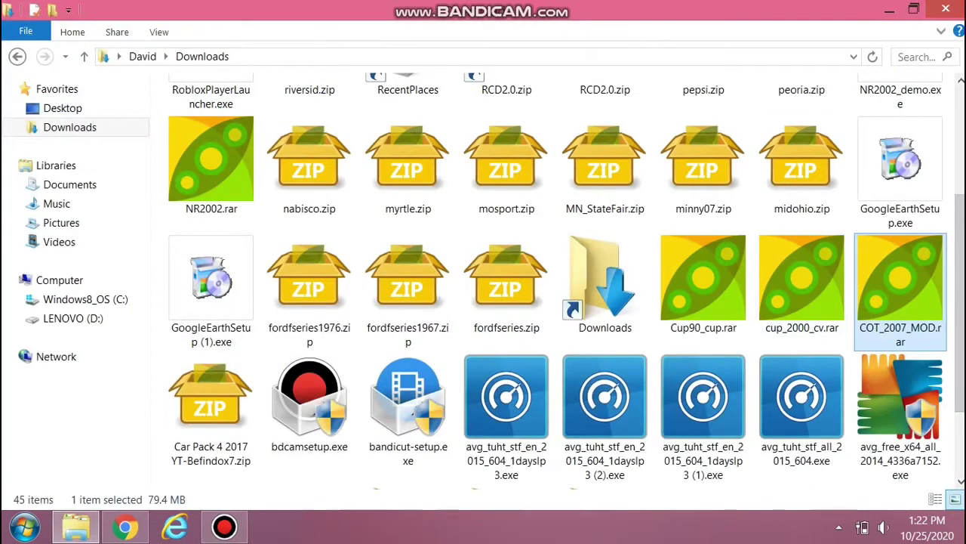
key(Return)
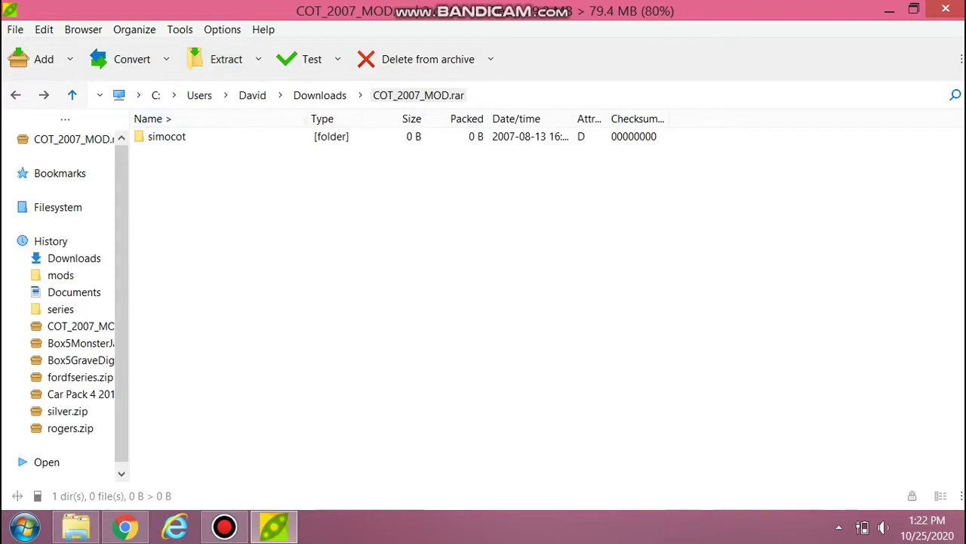
key(alt+F4)
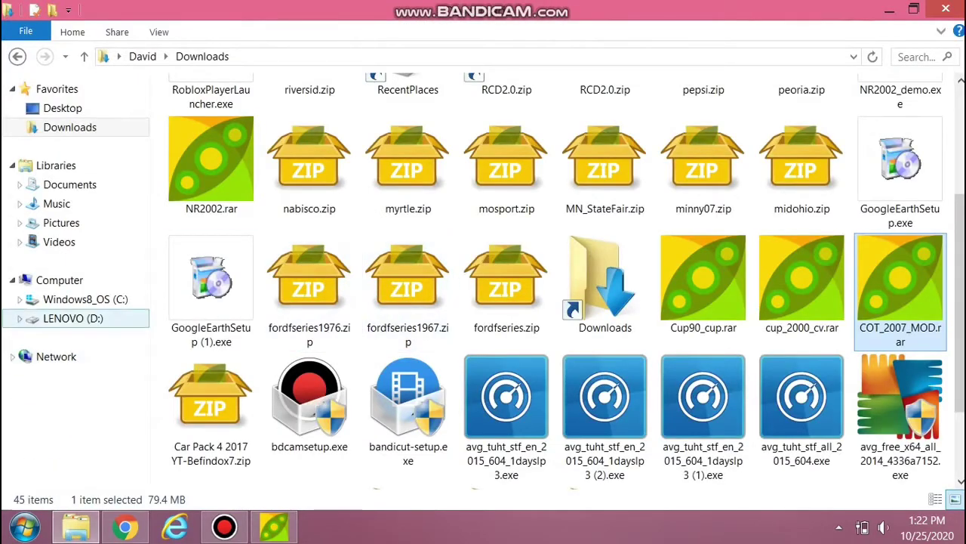
Step: Navigate C: > Papyrus > NASCAR Racing 2003 Season Demo > series
click(85, 299)
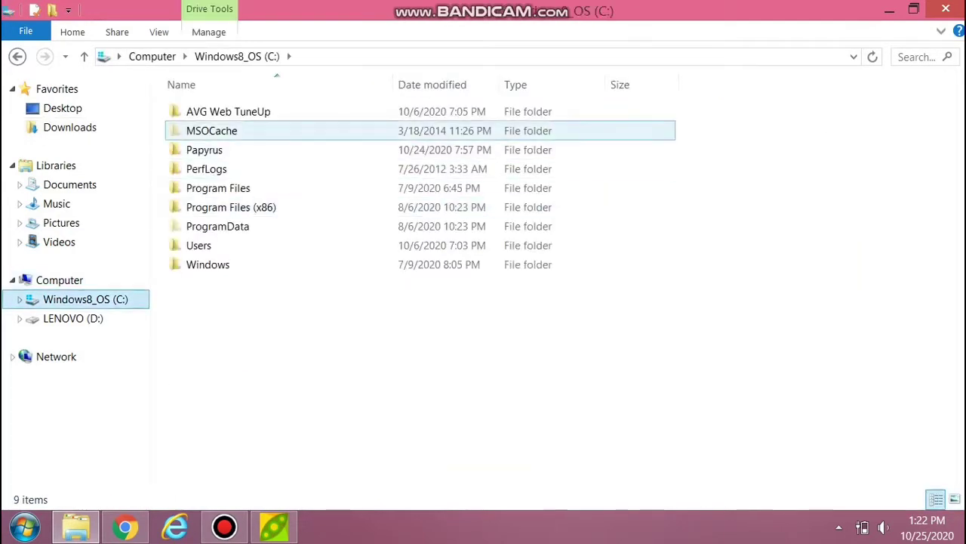
click(219, 150)
double_click(219, 149)
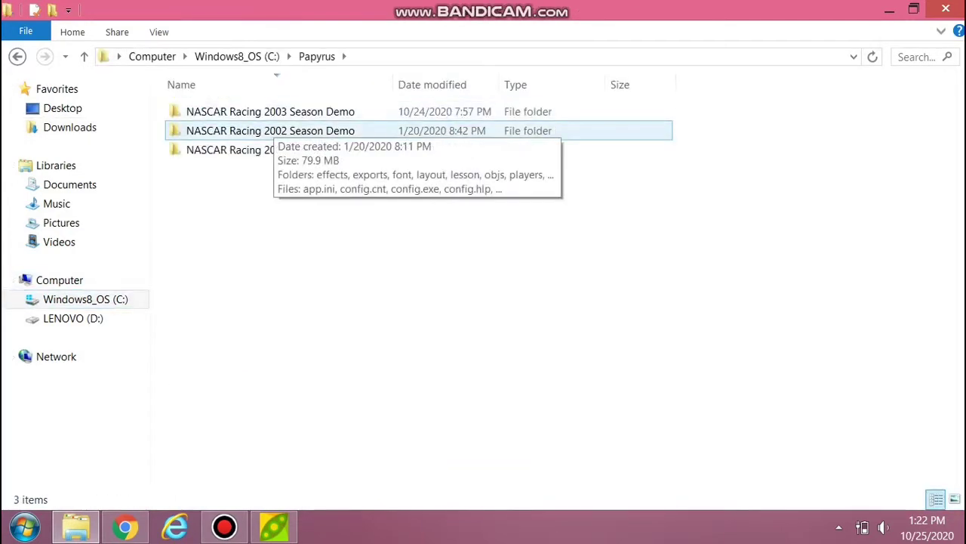
double_click(272, 112)
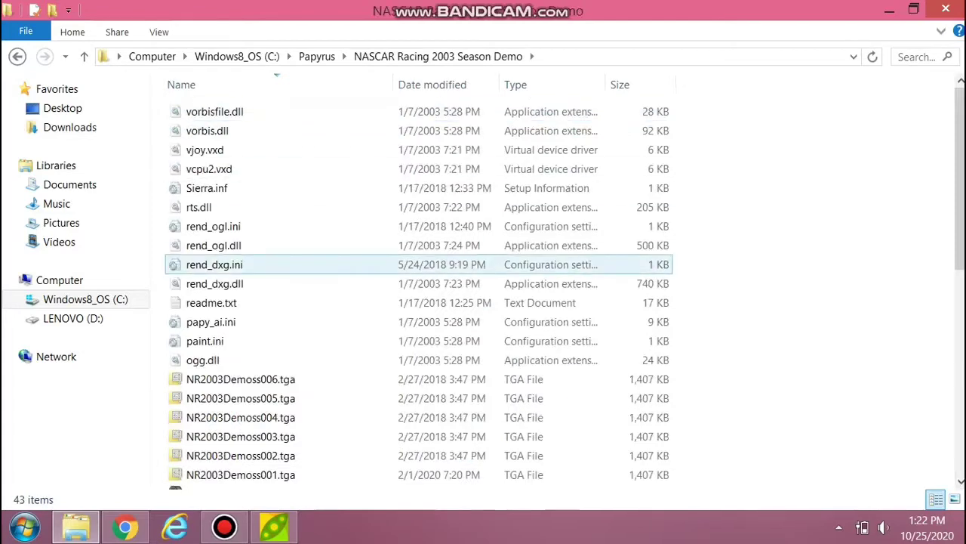
drag(960, 181, 959, 370)
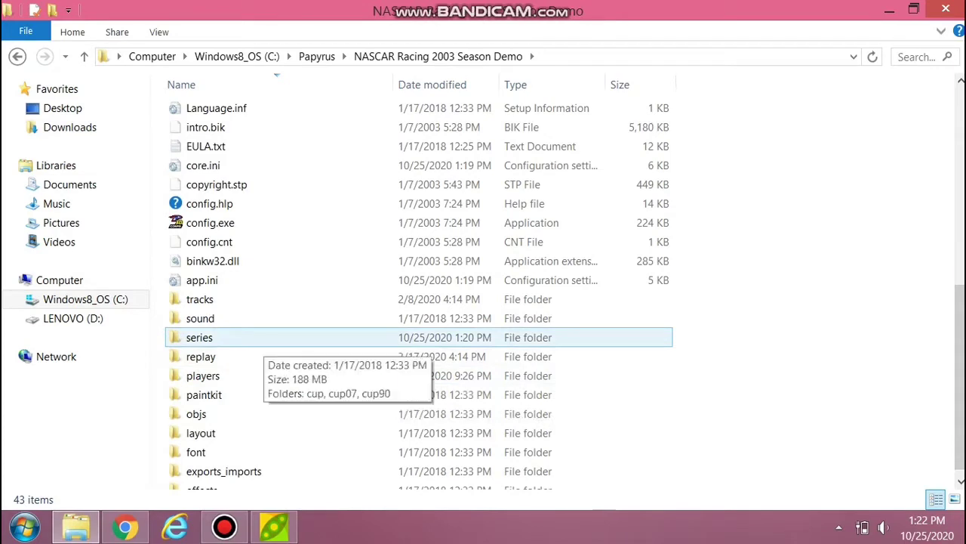
double_click(257, 340)
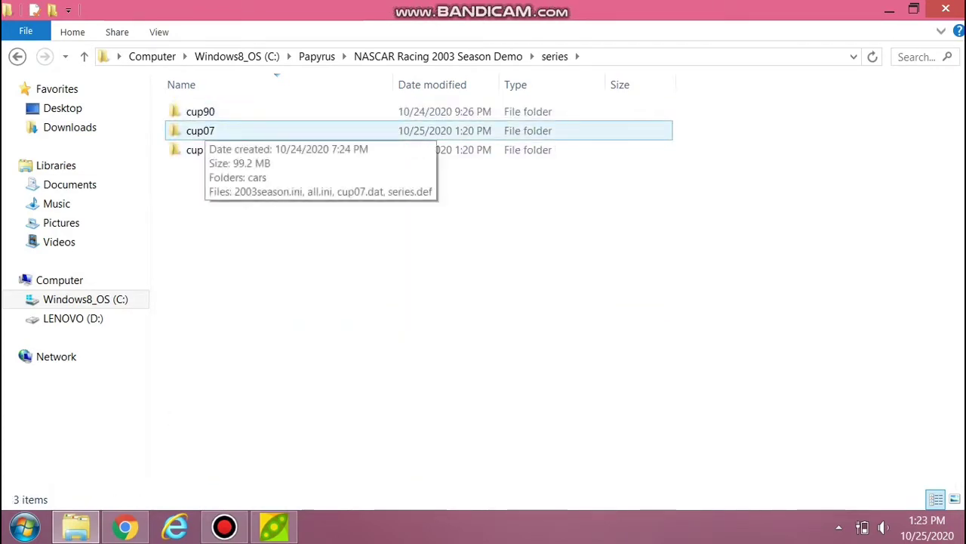
Step: Rename the cup folder to cup03 and open it
click(194, 149)
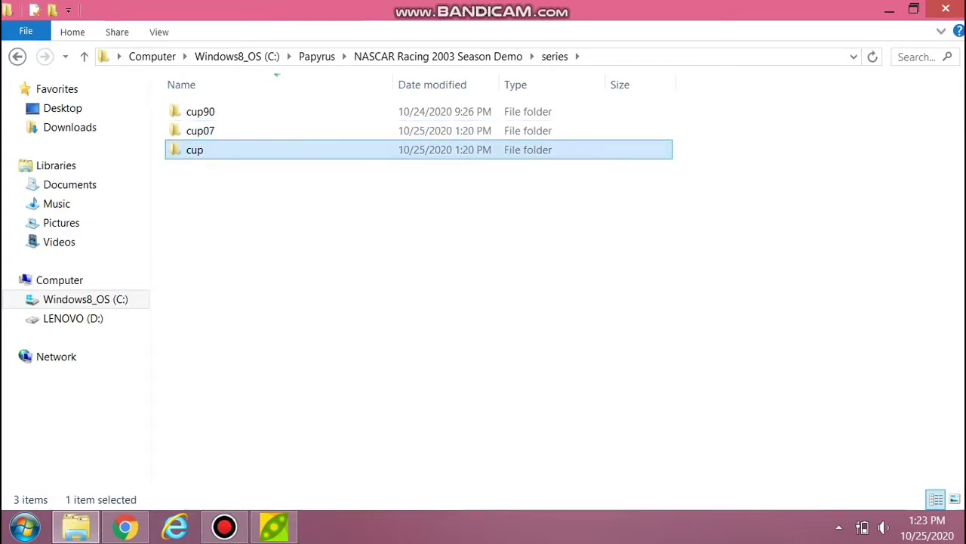
key(F2)
text(03)
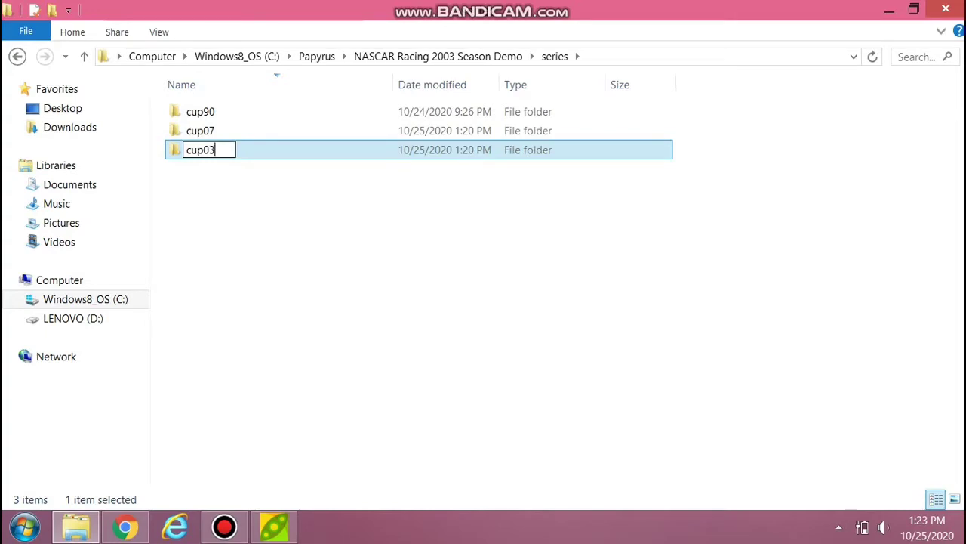
key(Return)
key(Return)
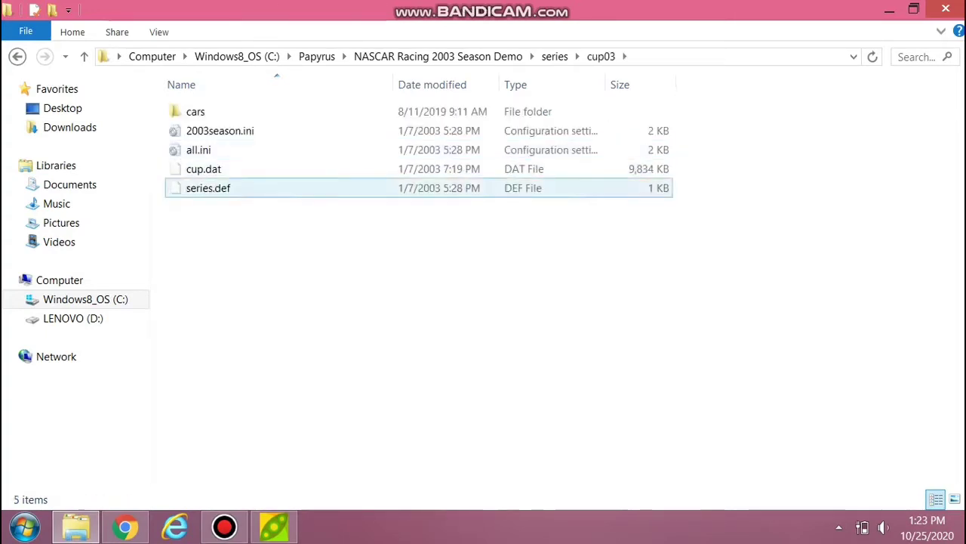
click(204, 170)
key(Return)
Step: Rename the cup.dat data file inside cup03, then go up and open cup07
key(Escape)
key(F2)
text(03)
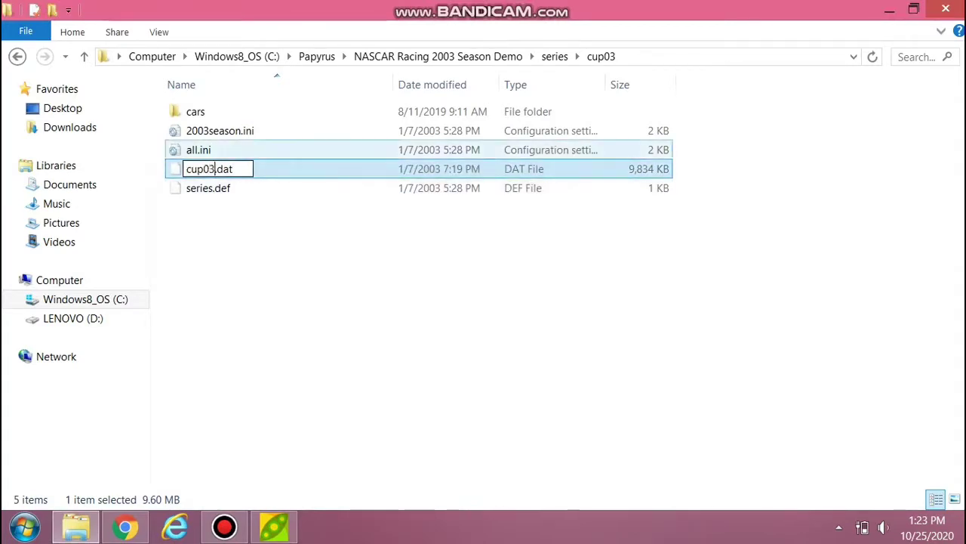
key(Return)
key(BackSpace)
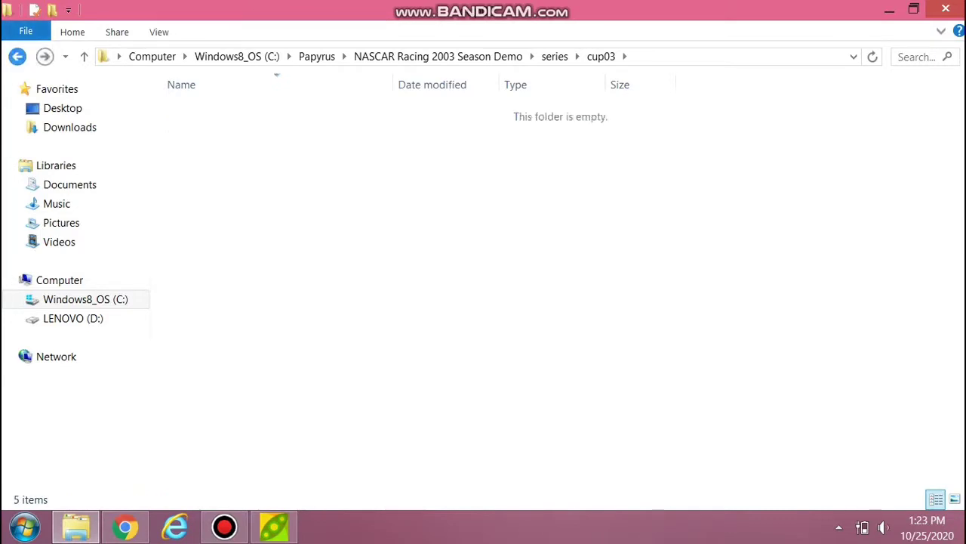
key(Up)
key(Return)
Step: Rename the cup07 folder to cup and open it
key(BackSpace)
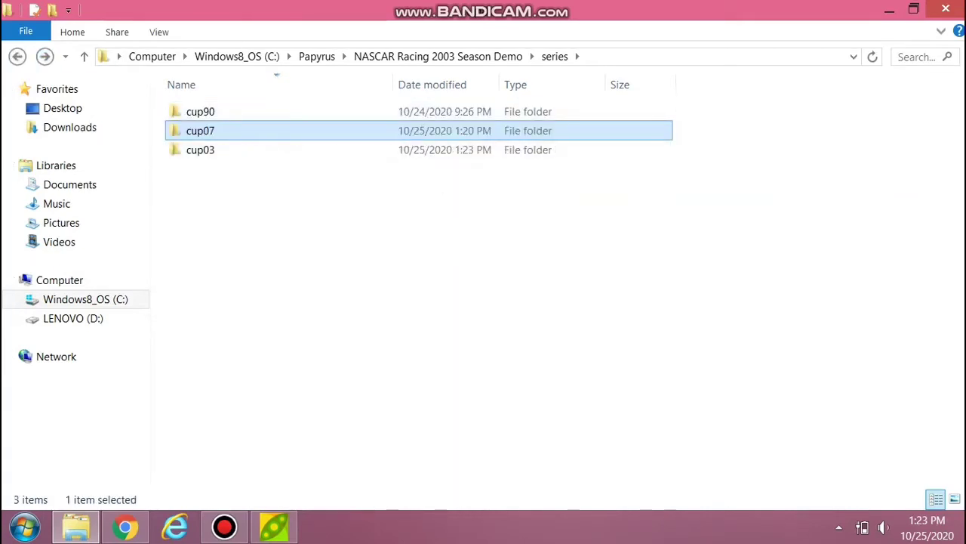
key(F2)
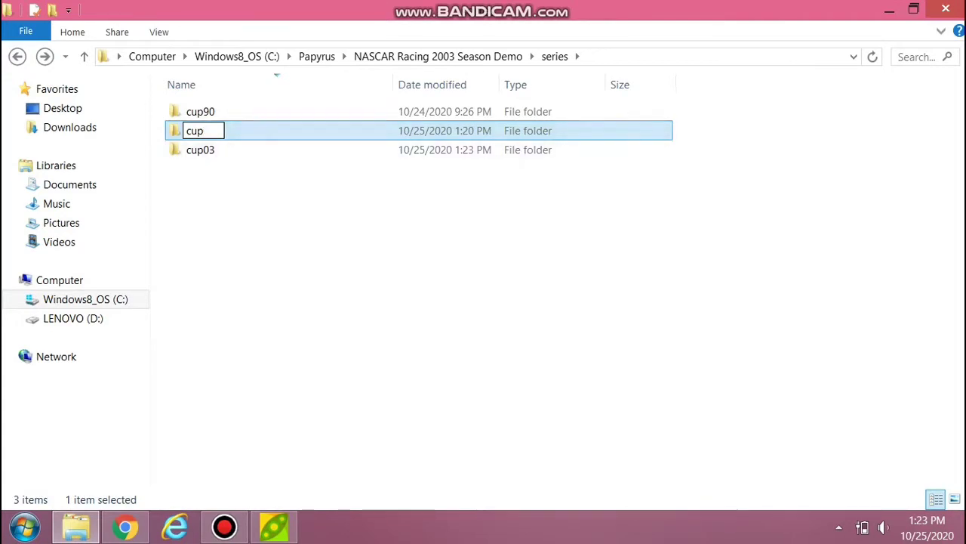
key(Return)
key(Up)
key(Down)
key(Return)
Step: Rename cup07.dat to cup.dat and return to the series folder
key(Down)
key(Down)
key(Down)
key(Down)
key(Up)
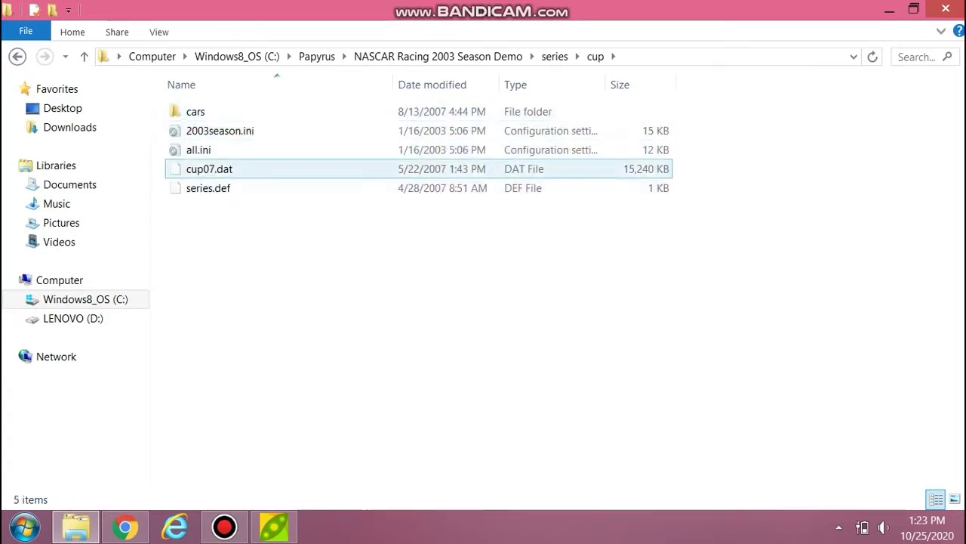
key(F2)
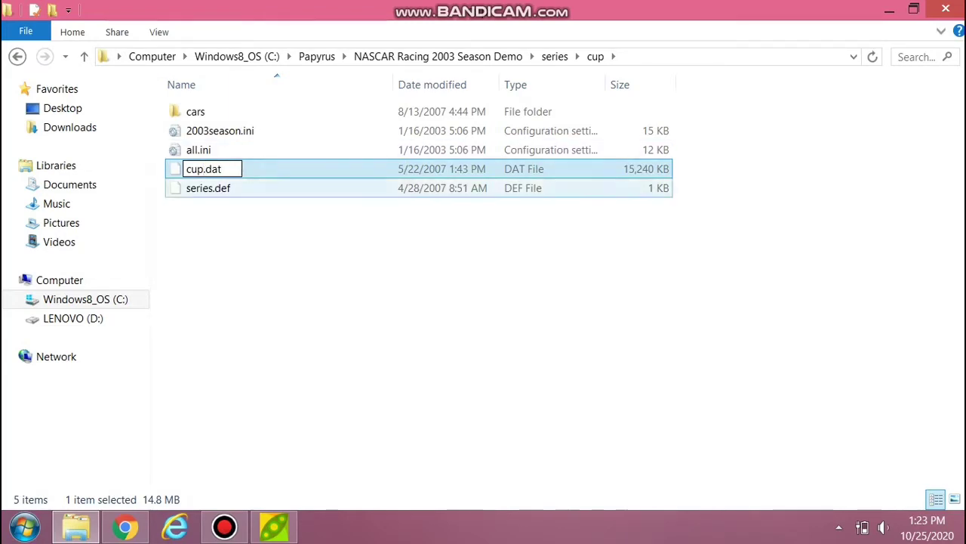
key(Return)
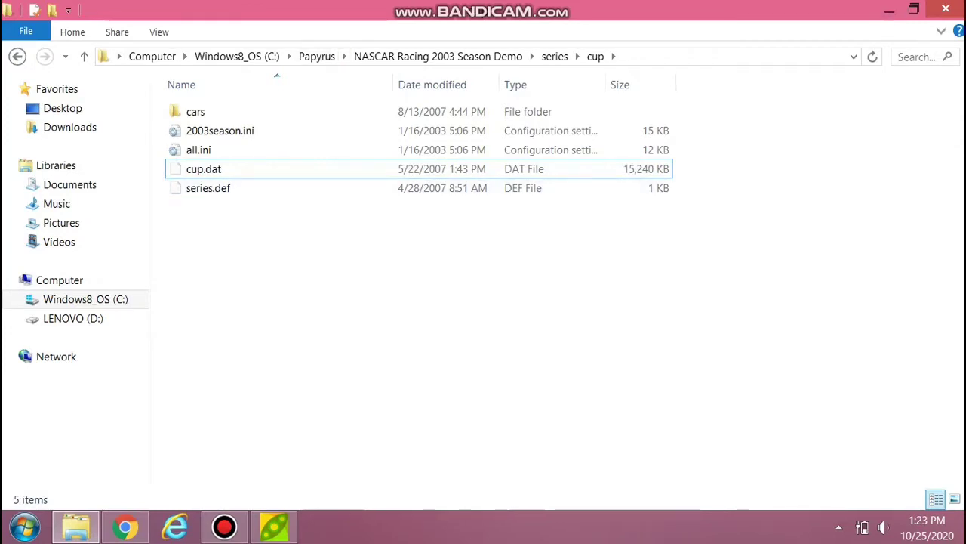
key(BackSpace)
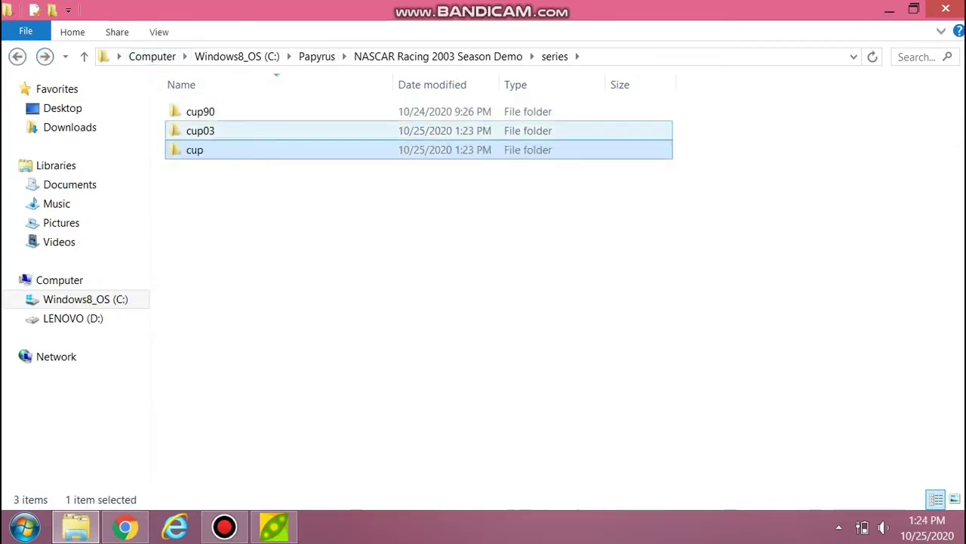
Step: Close the File Explorer window to reveal the desktop
key(alt+F4)
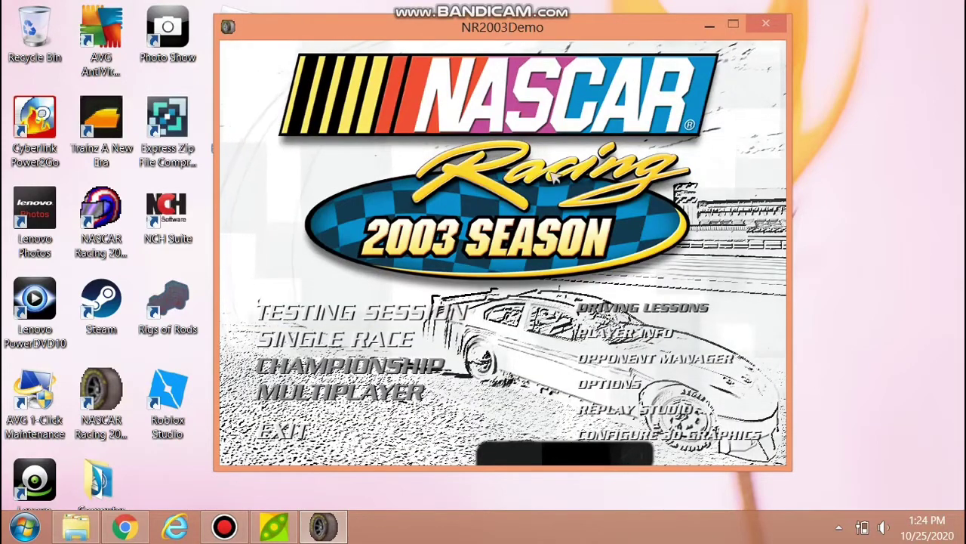
Step: In Player Info, browse the COT cars from #8 Budweiser to #10 Valvoline
click(633, 339)
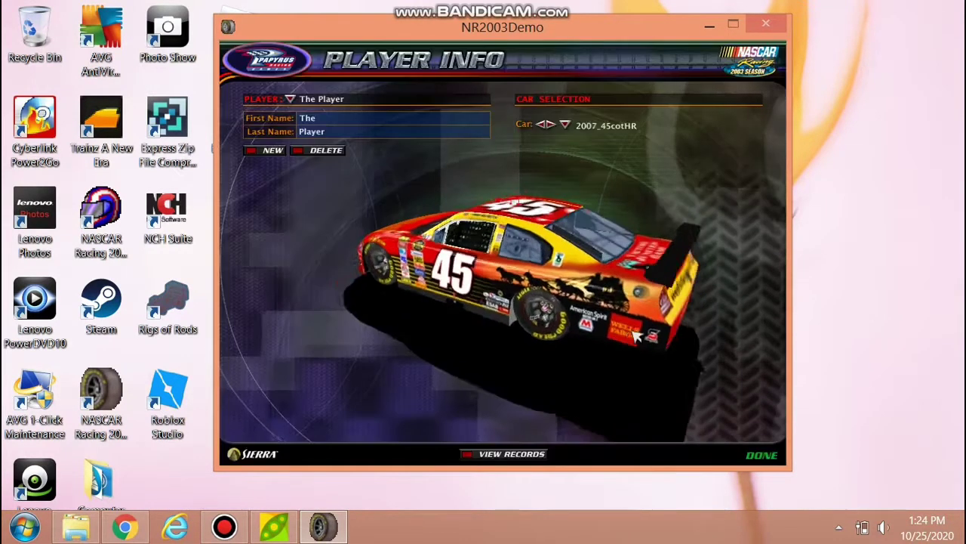
click(555, 125)
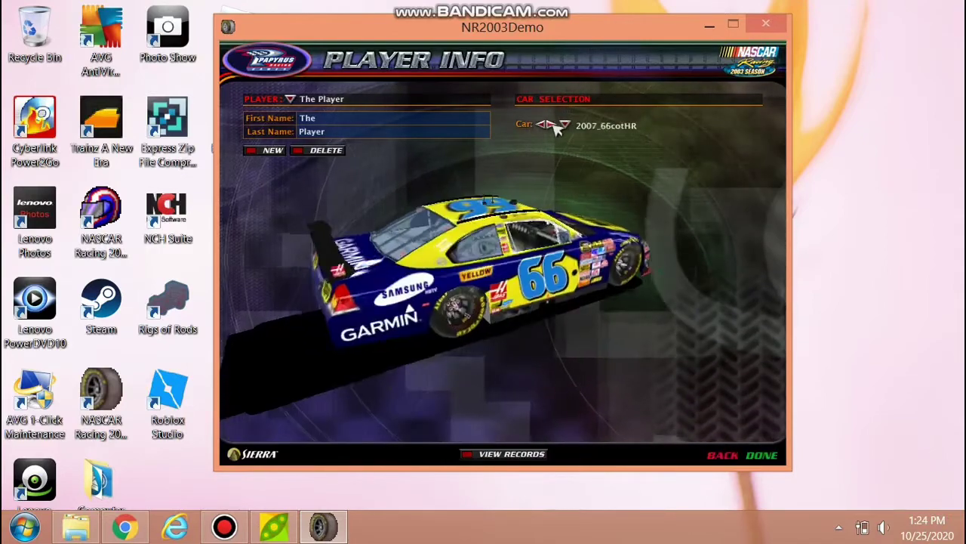
click(555, 125)
click(555, 125)
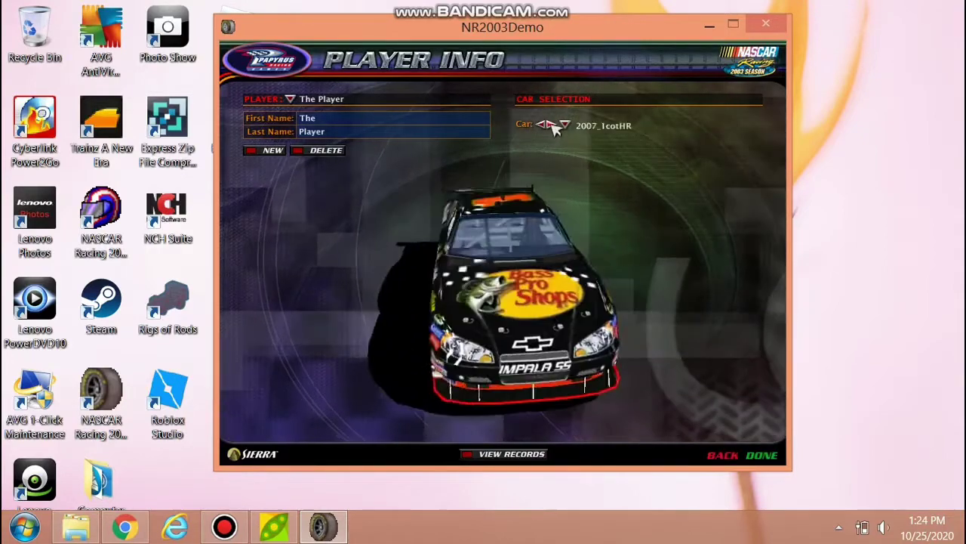
click(555, 125)
click(555, 125)
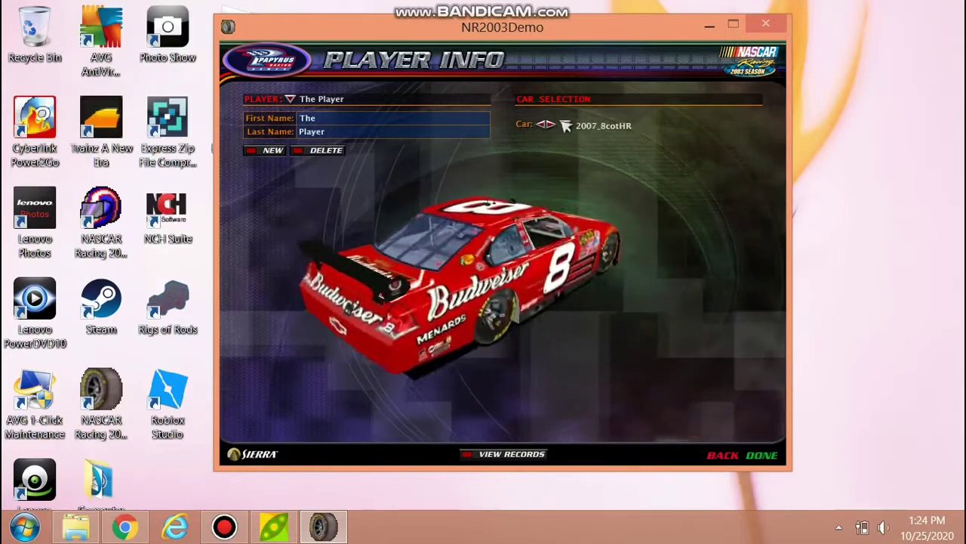
click(541, 125)
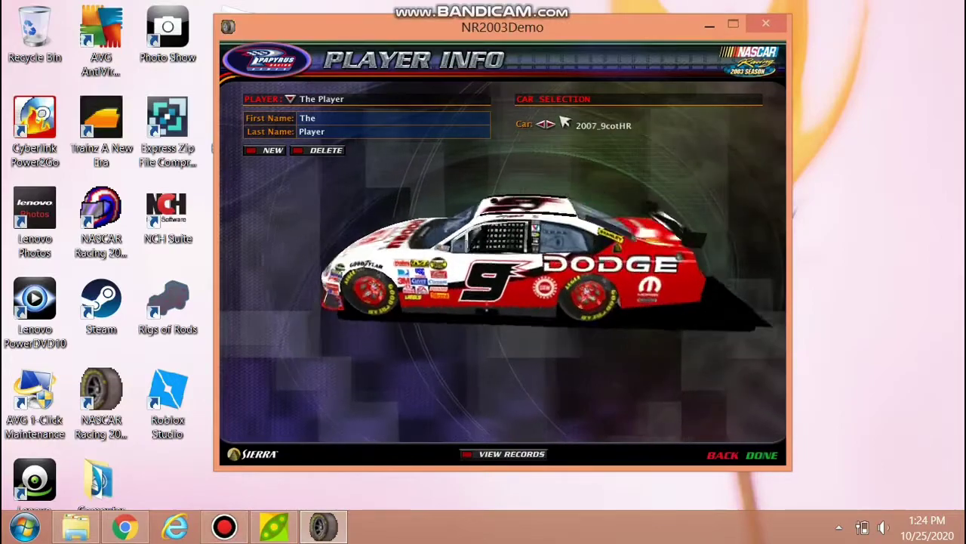
click(551, 124)
click(550, 125)
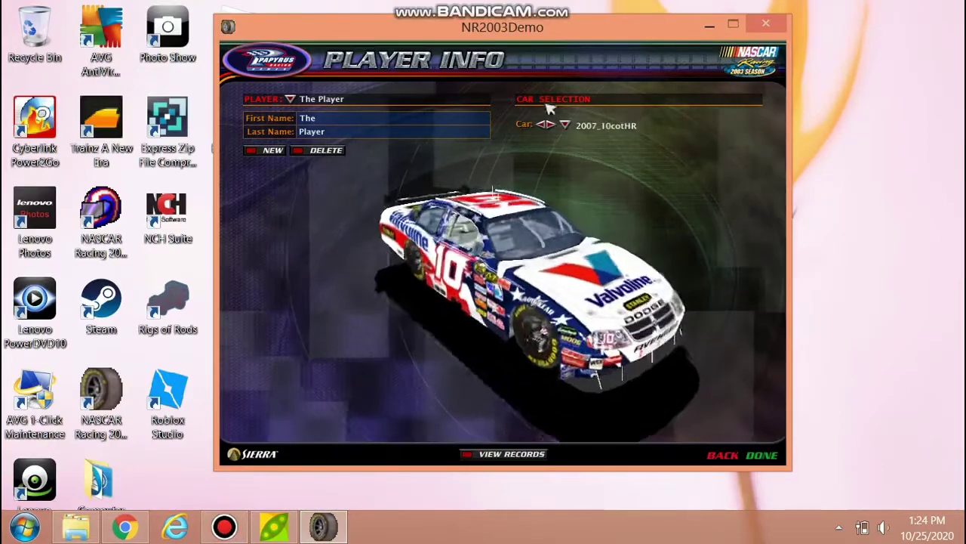
Step: Keep browsing cars through #12, #13, #15, #17, #21 up to #25 National Guard
click(547, 124)
click(550, 126)
click(550, 125)
click(544, 125)
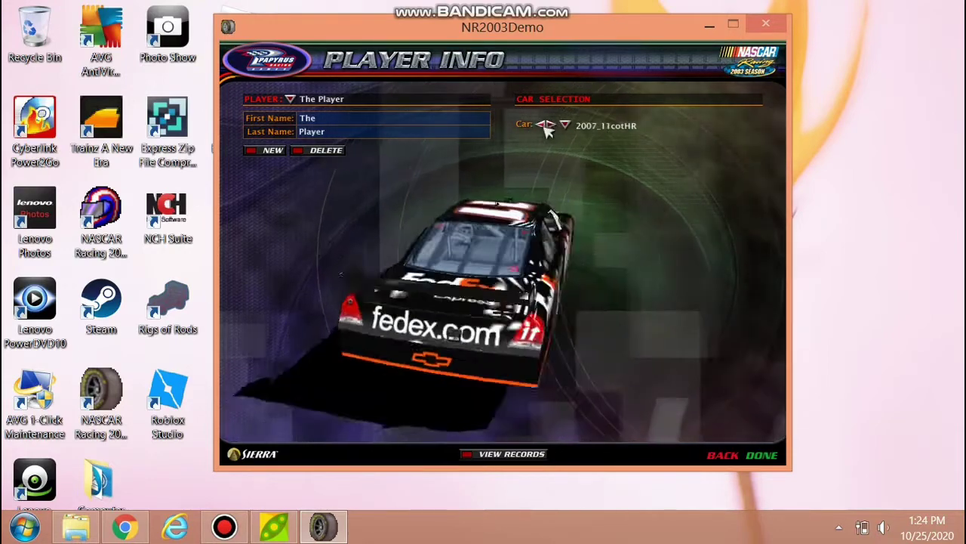
click(550, 125)
click(551, 126)
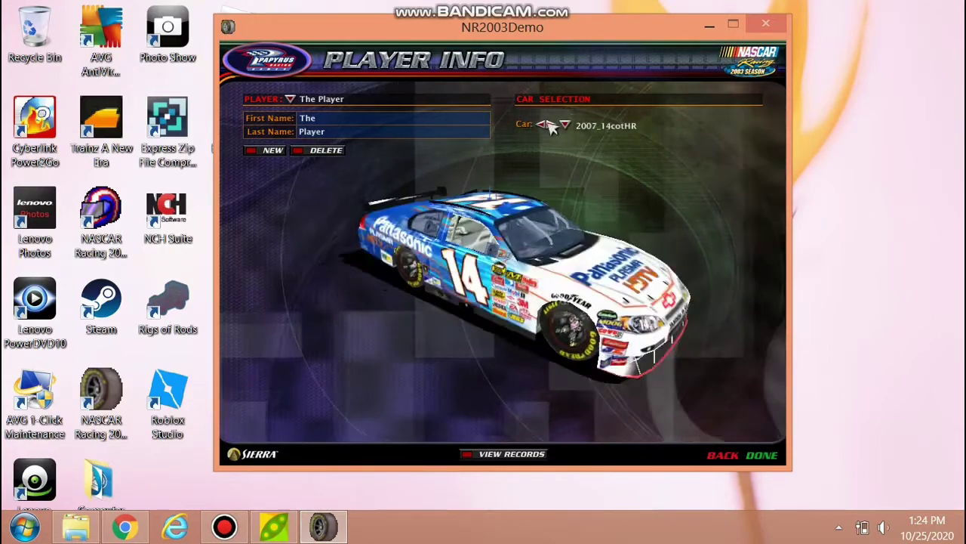
click(550, 125)
click(550, 125)
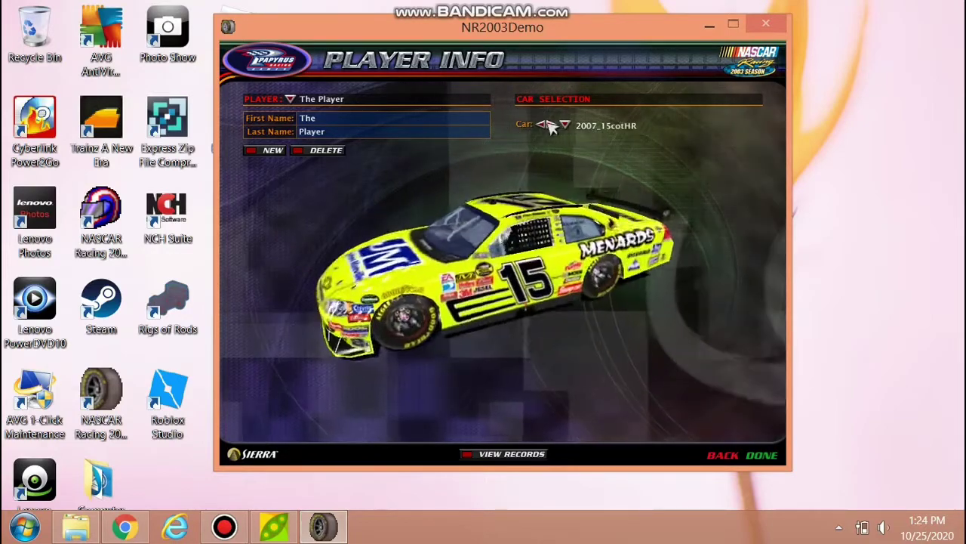
click(550, 126)
click(550, 125)
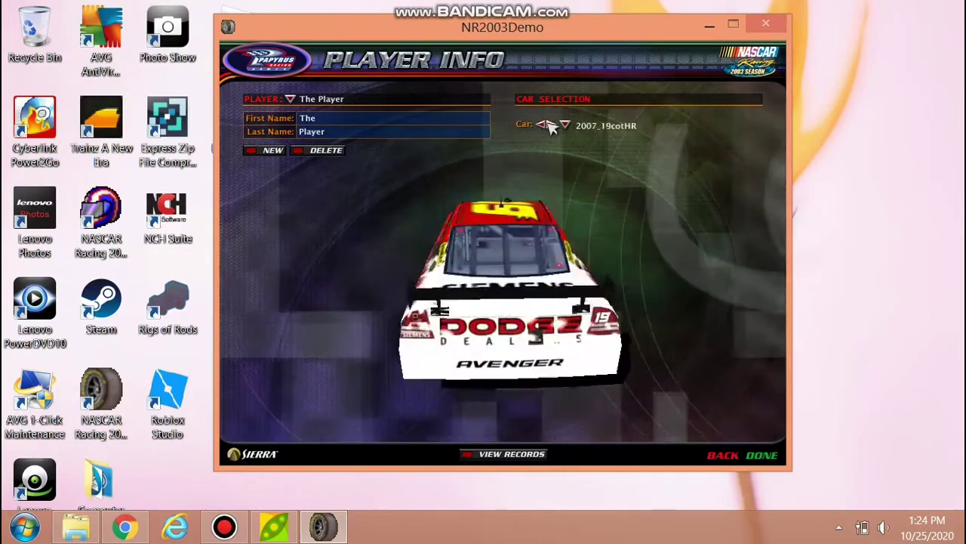
click(550, 125)
click(550, 126)
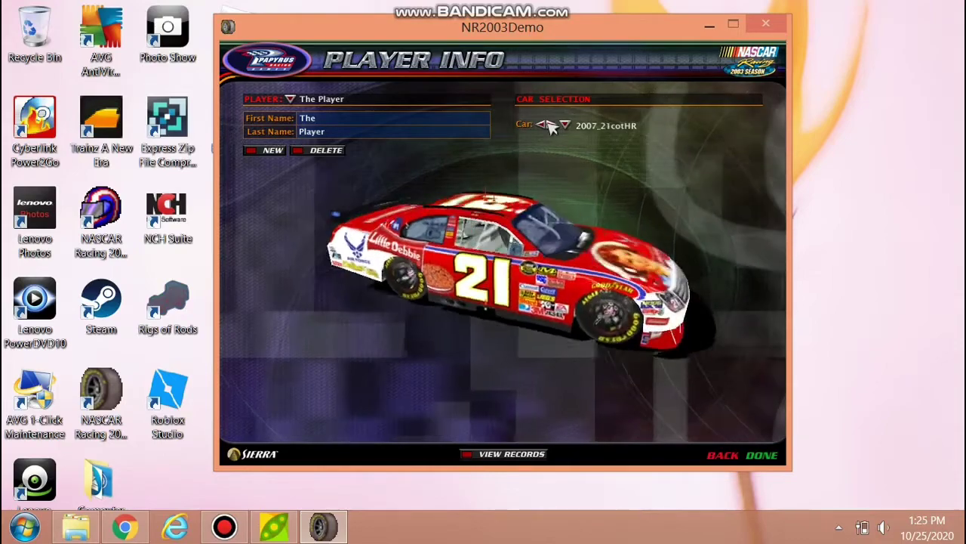
click(550, 125)
click(551, 126)
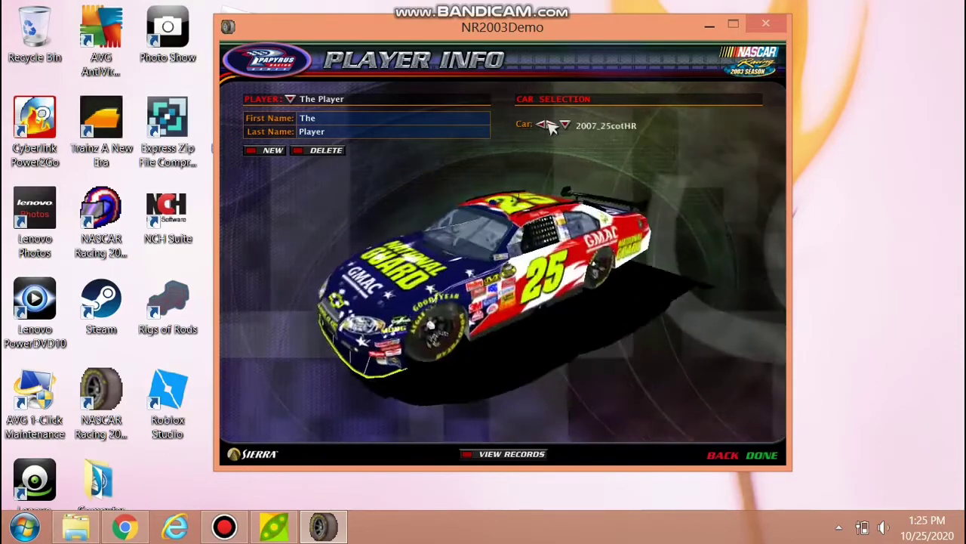
click(550, 126)
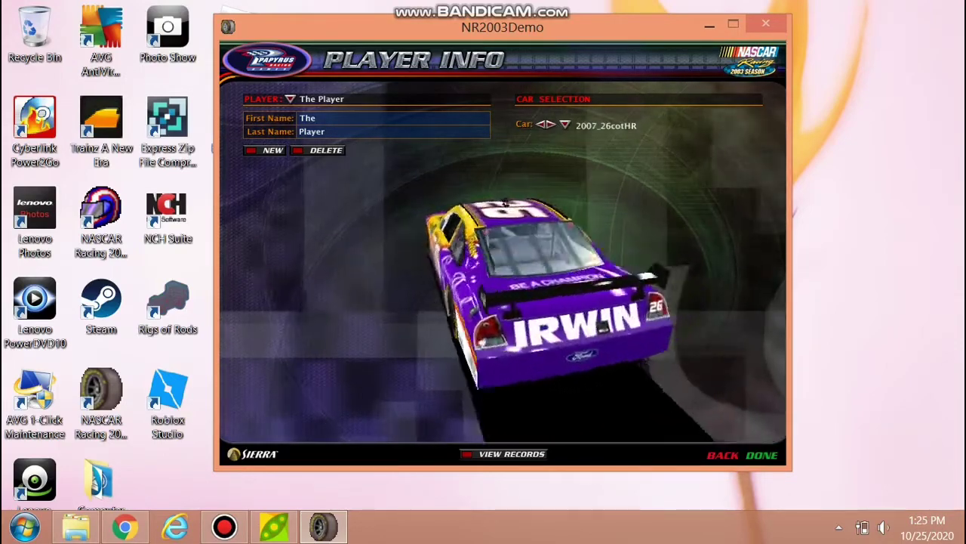
Step: Set up a Single Race with Realistic damage level and continue to the race weekend
click(769, 458)
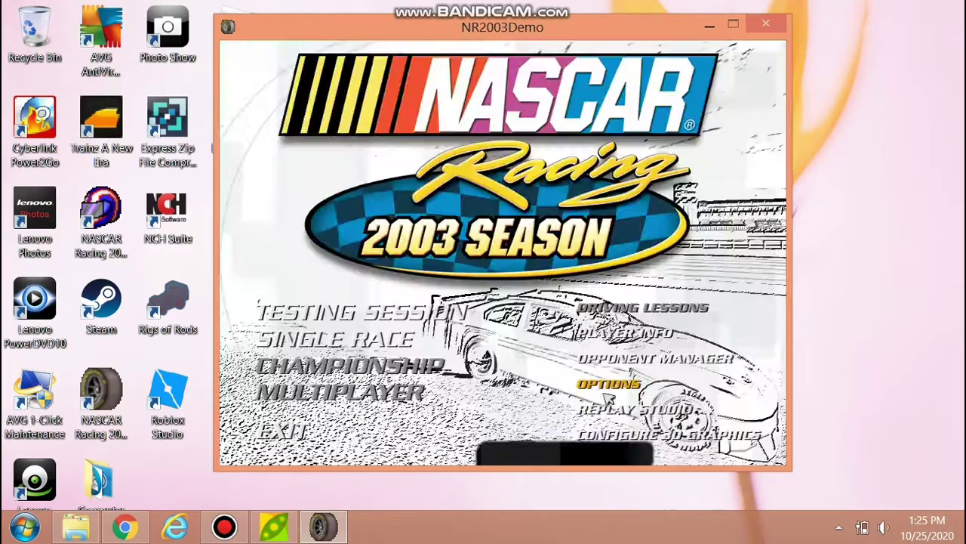
click(405, 351)
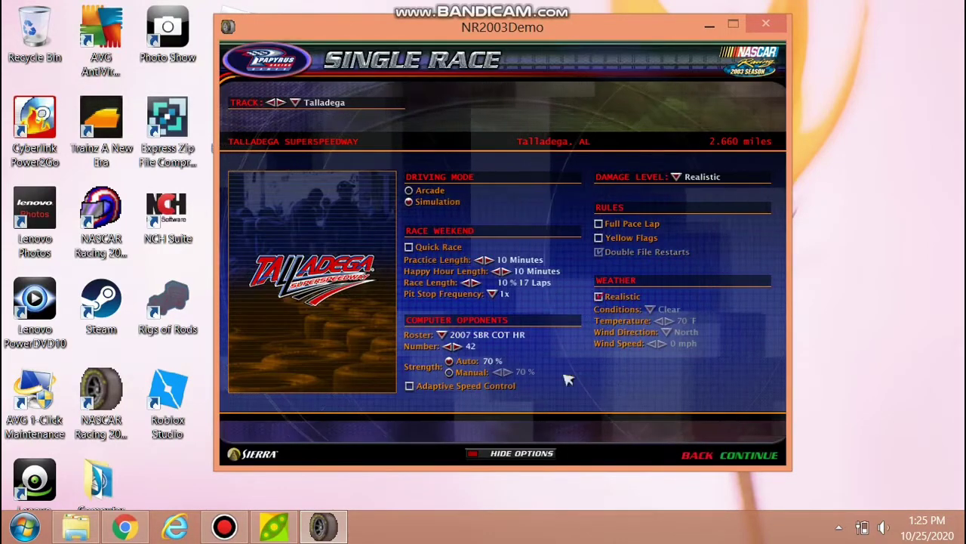
click(681, 178)
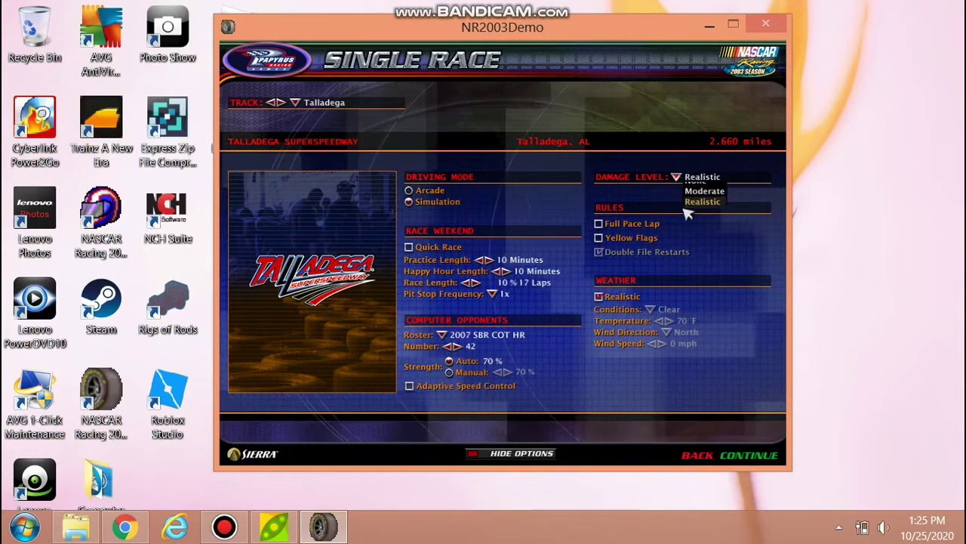
click(699, 209)
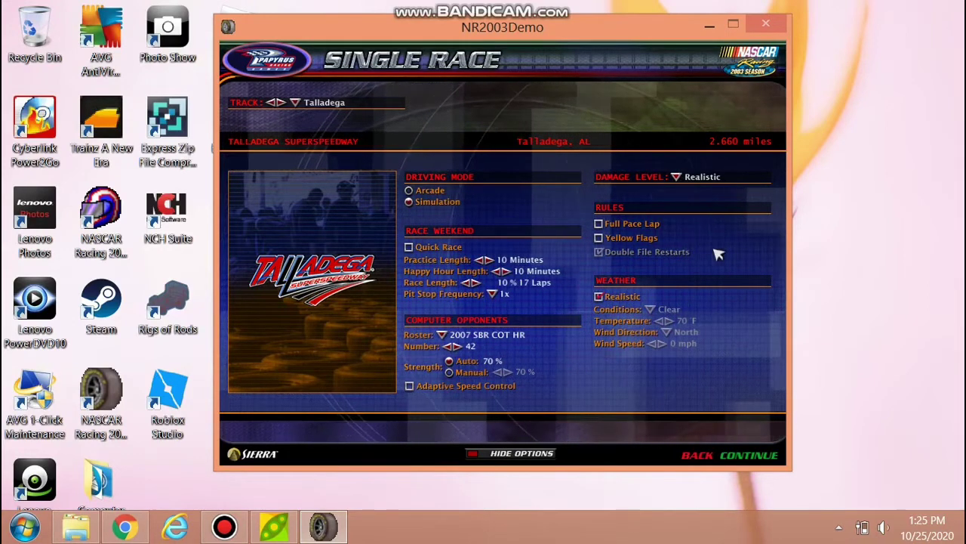
click(739, 455)
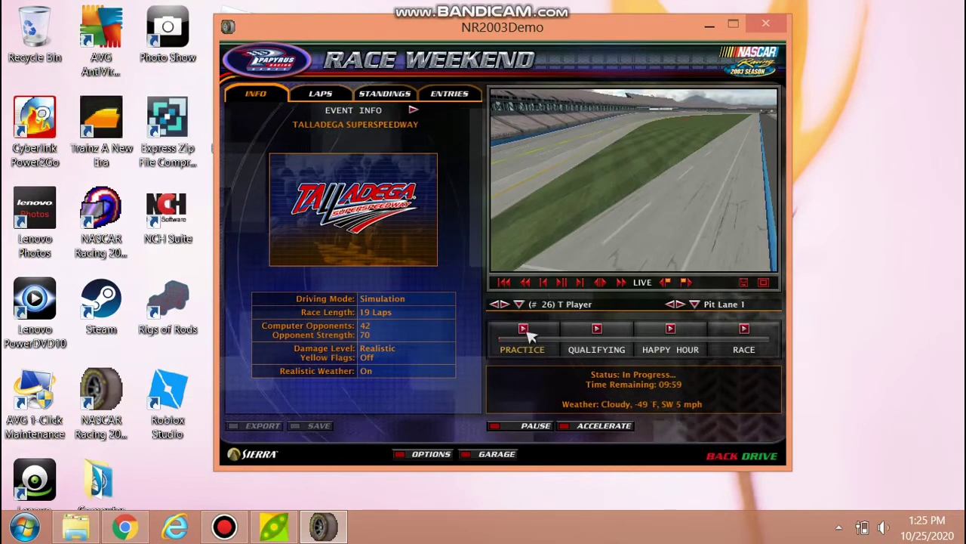
Step: Abandon and restart the Talladega race weekend, then skip ahead to the race session
click(719, 454)
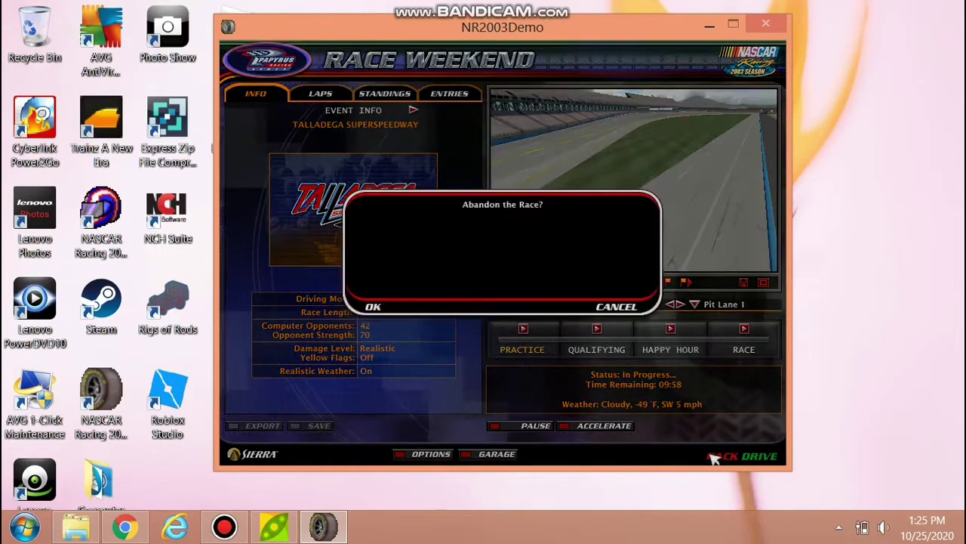
click(375, 307)
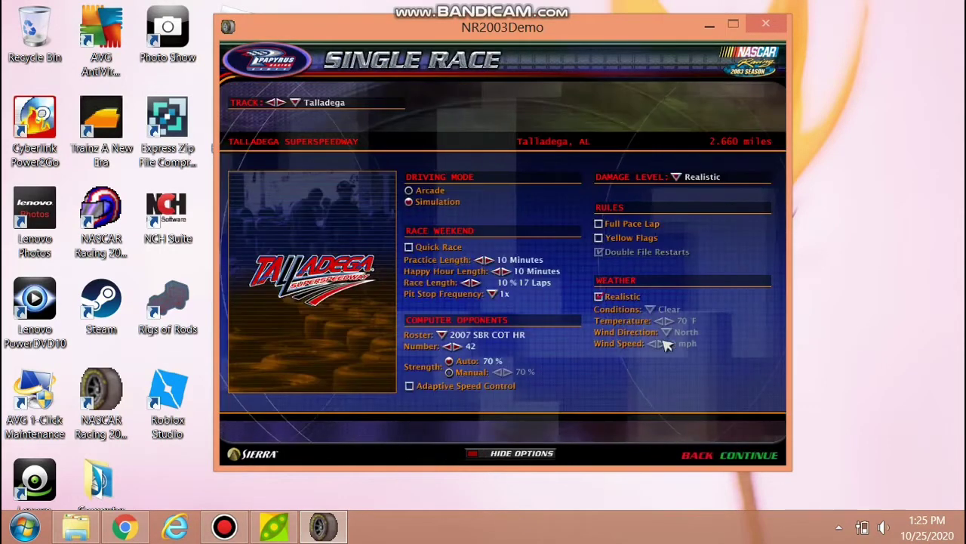
click(754, 454)
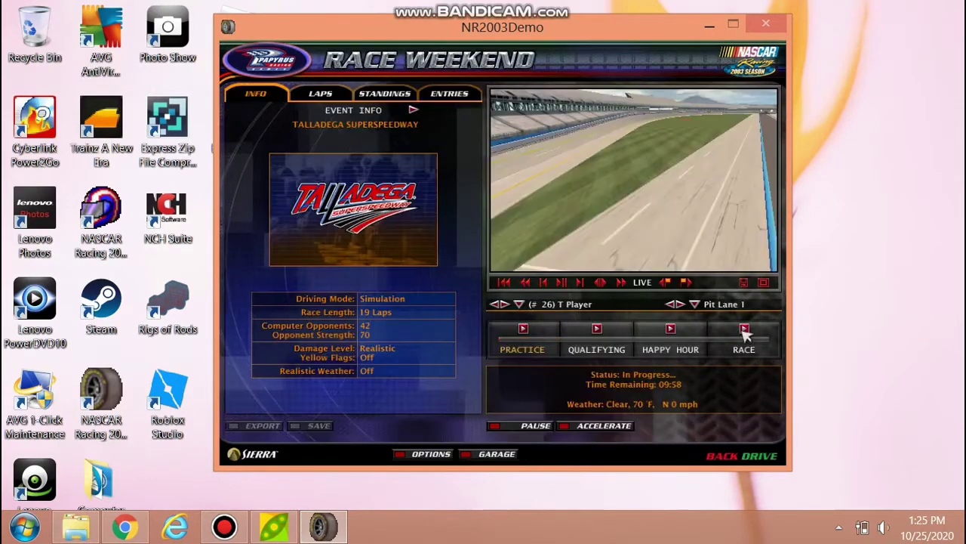
click(763, 456)
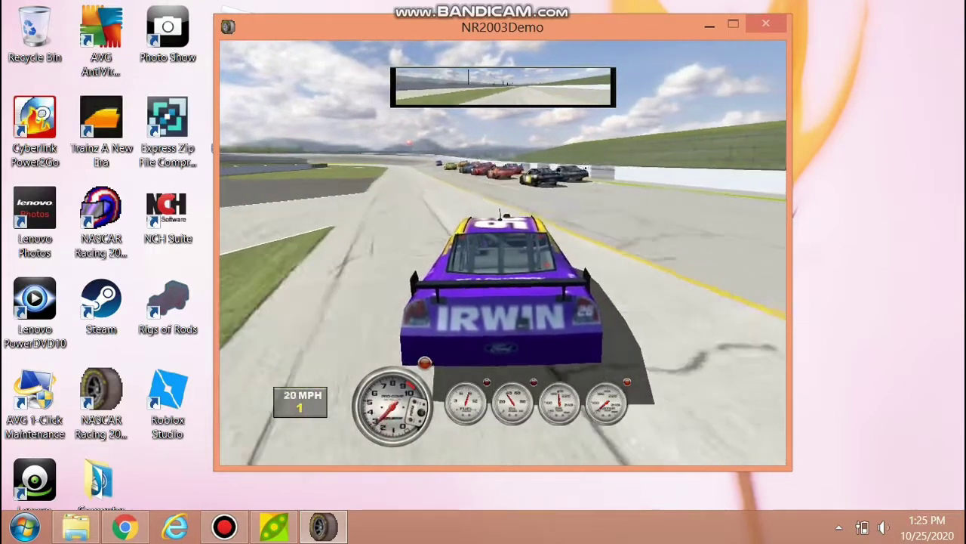
Step: Drive the #26 car behind the pack, cycling cockpit, bumper and chase camera views
key(c)
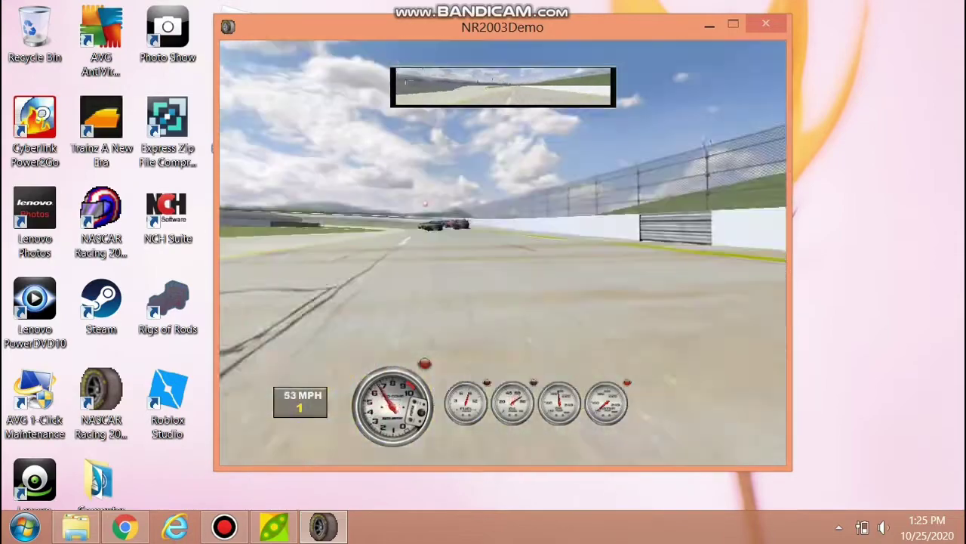
key(c)
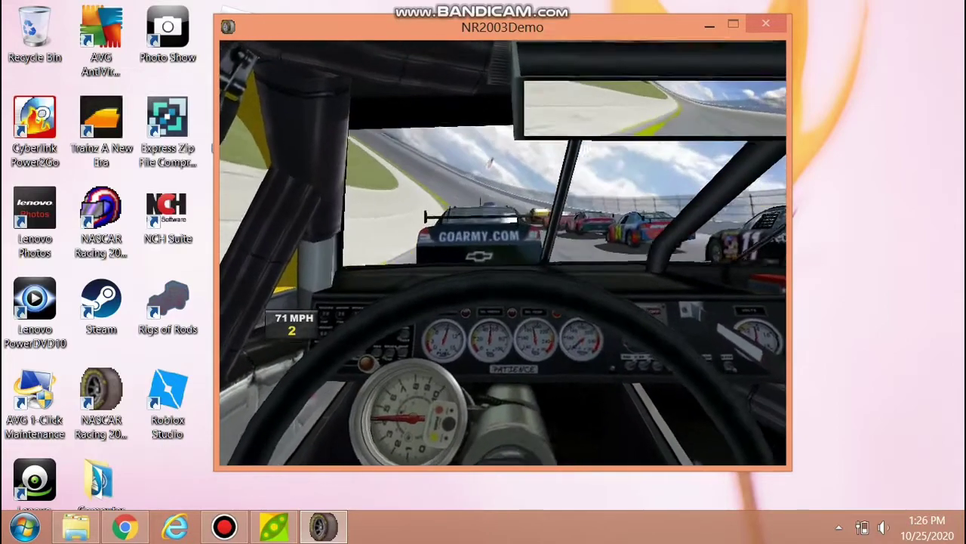
key(c)
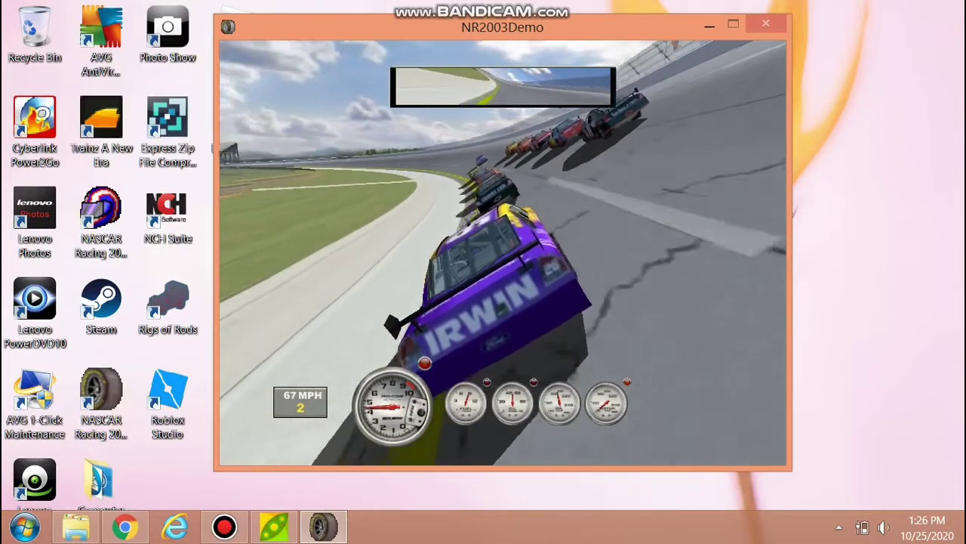
key(c)
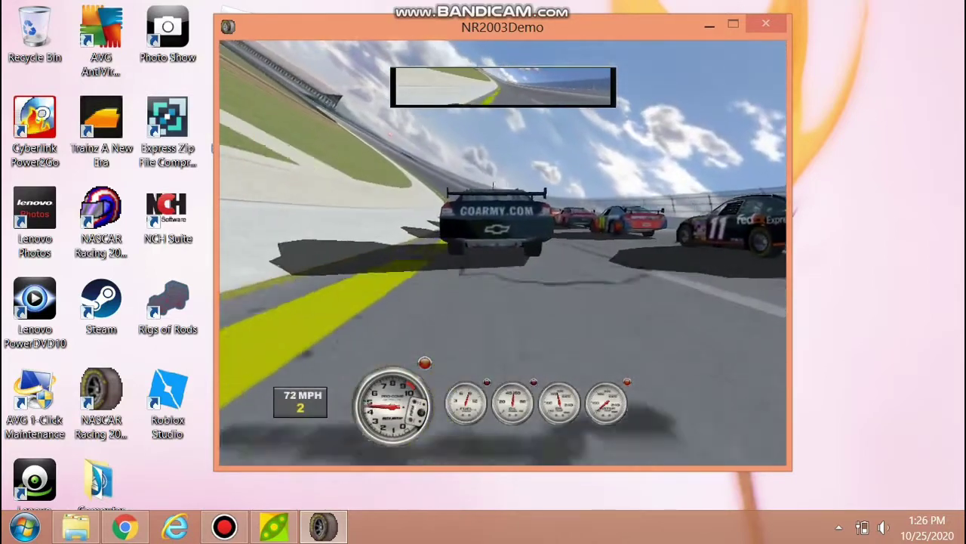
key(c)
key(c)
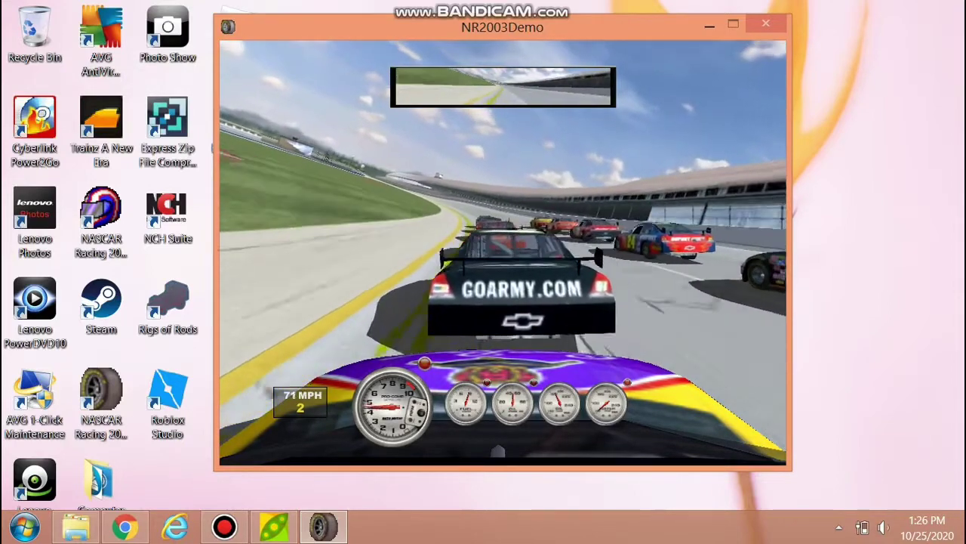
key(c)
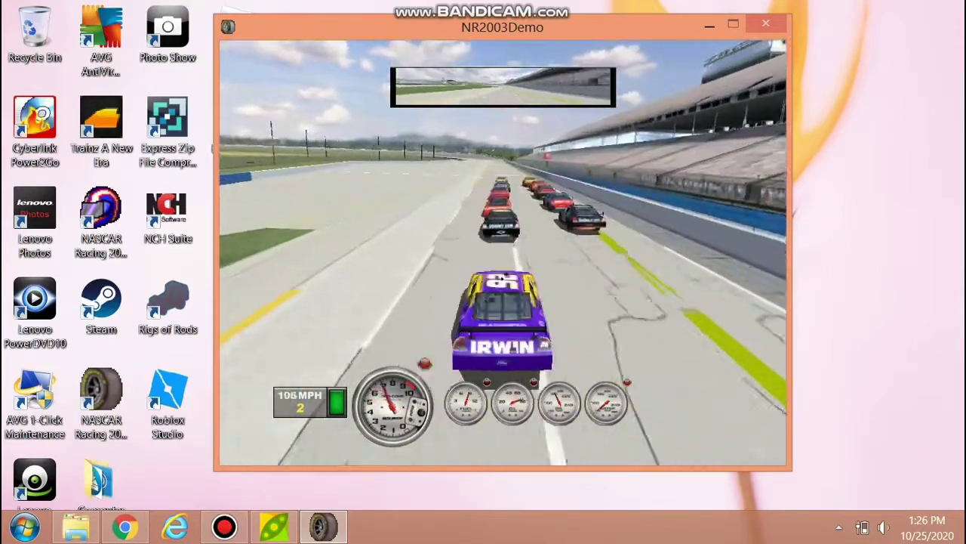
Step: Drive the IRWIN car at speed, cockpit then chase camera, until it slows near the infield grass
key(c)
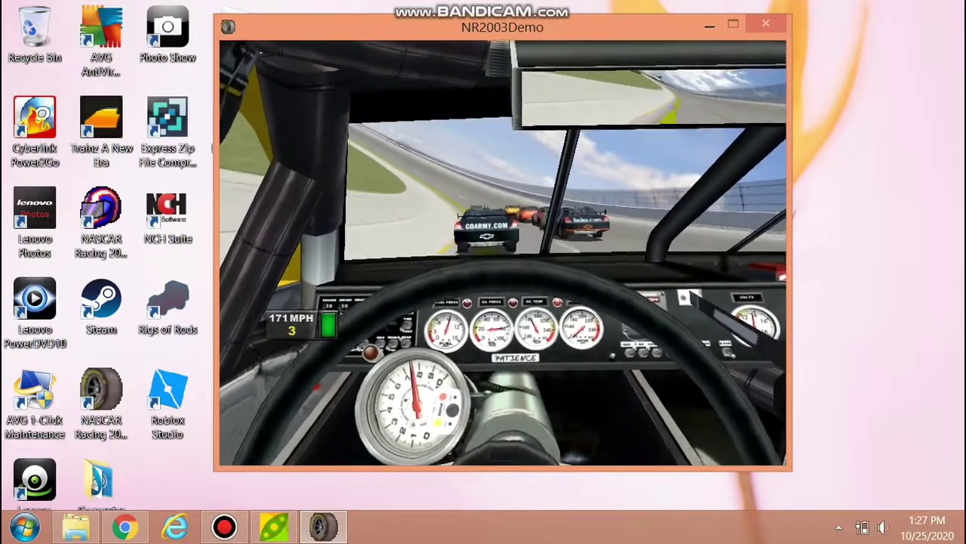
key(c)
key(c)
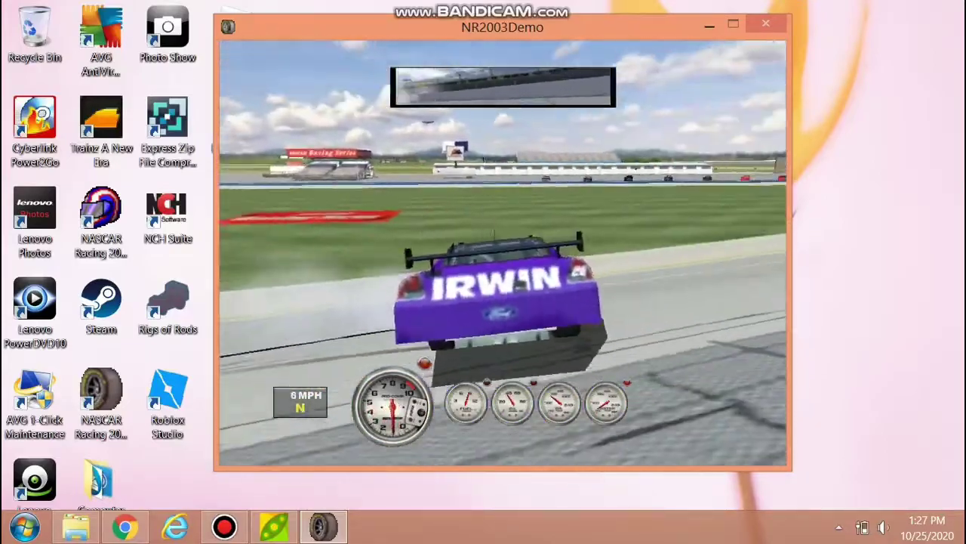
Step: Pull the stalled IRWIN car away from a standstill and steer left onto the banking
key(Up)
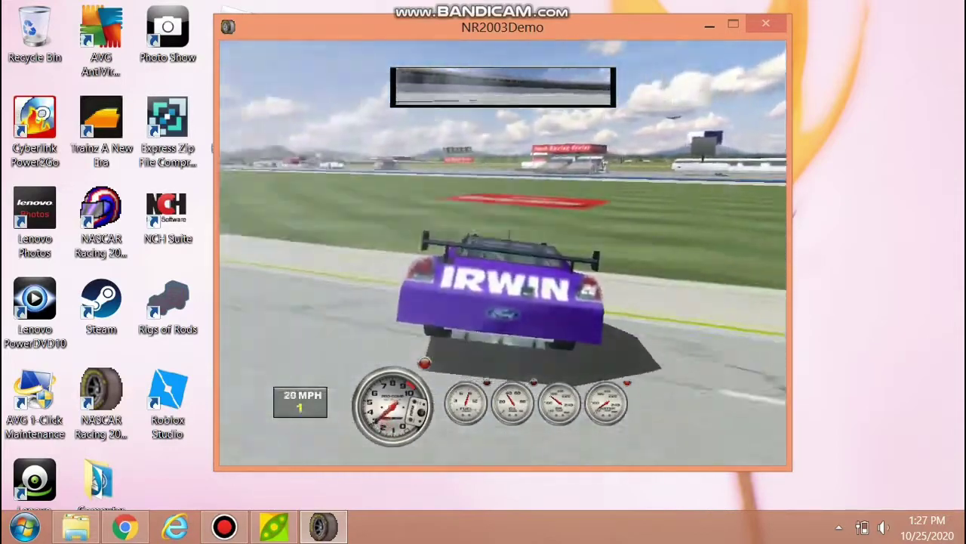
key(Left)
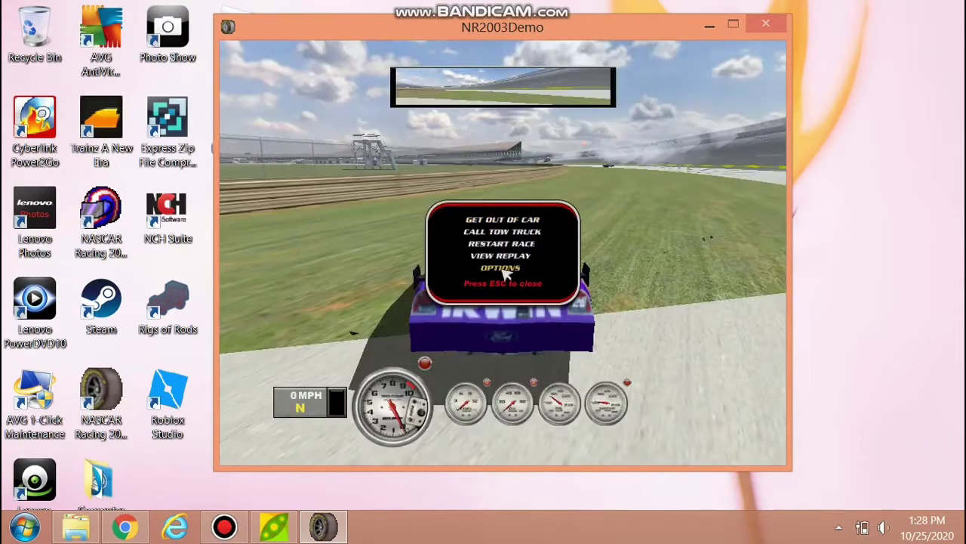
Step: Watch the race replay with the information overlay hidden, then exit back to the in-car menu
click(502, 258)
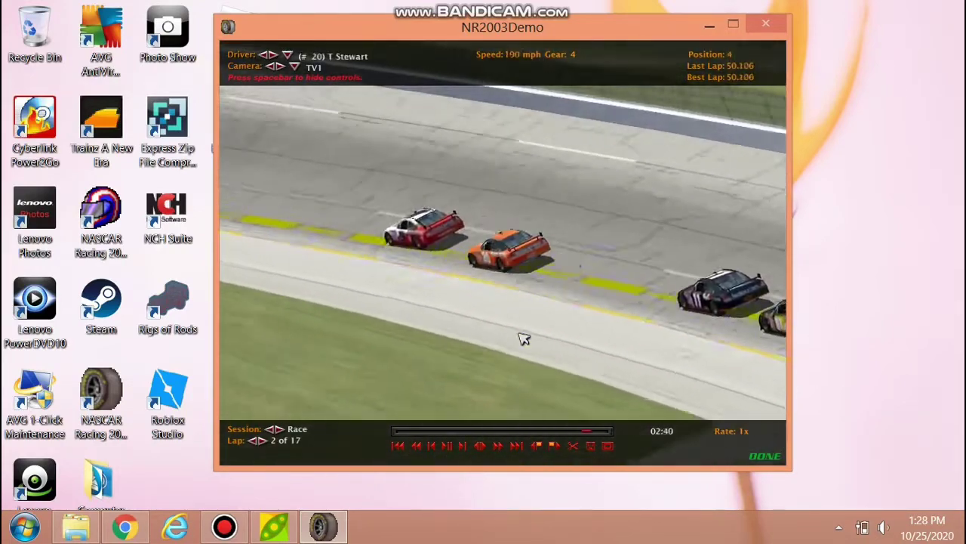
key(space)
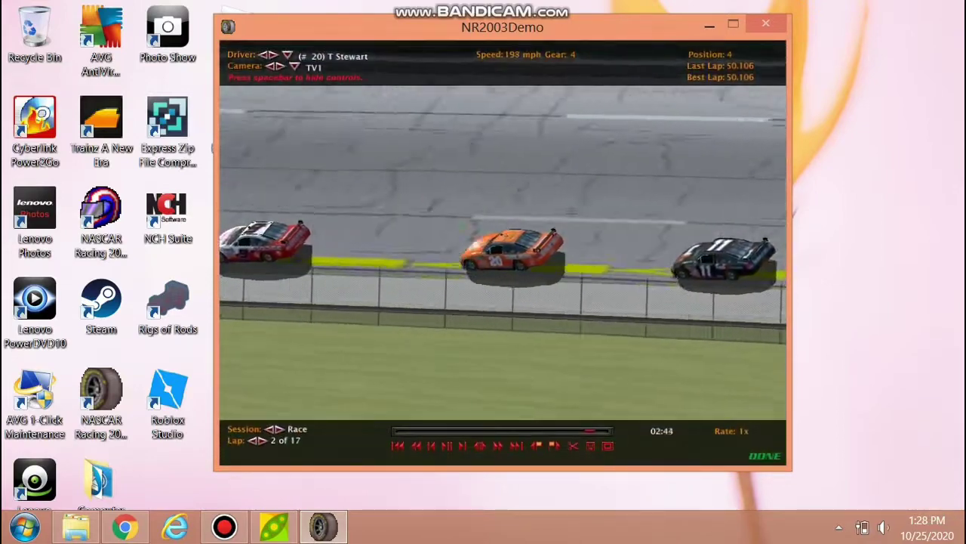
key(space)
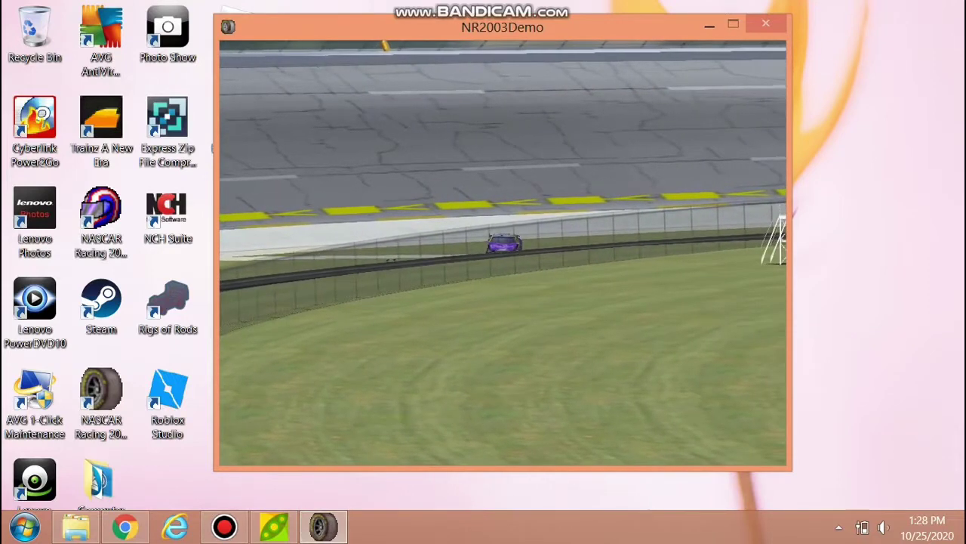
key(Escape)
key(Escape)
Step: Get out of the car, switch the weekend to live practice, and get into the #26 car
click(504, 219)
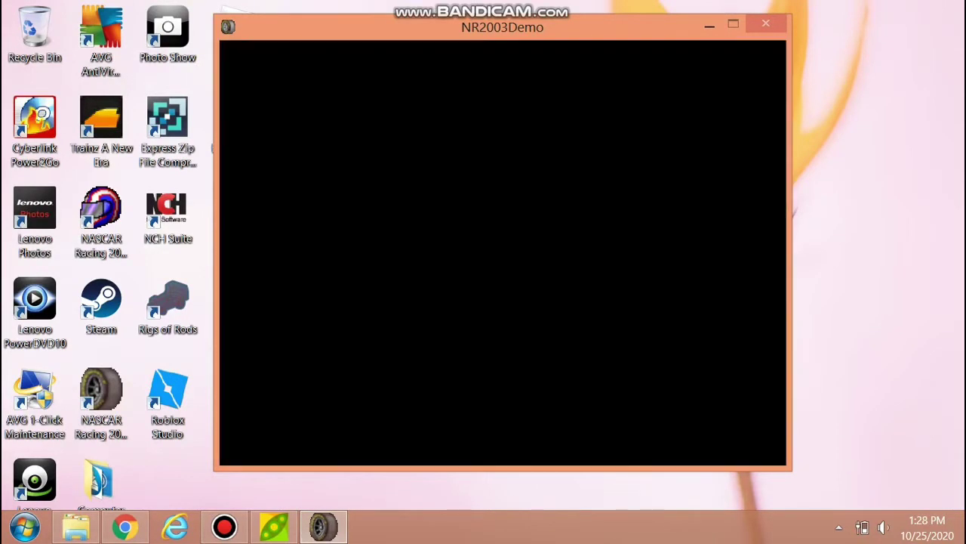
click(531, 331)
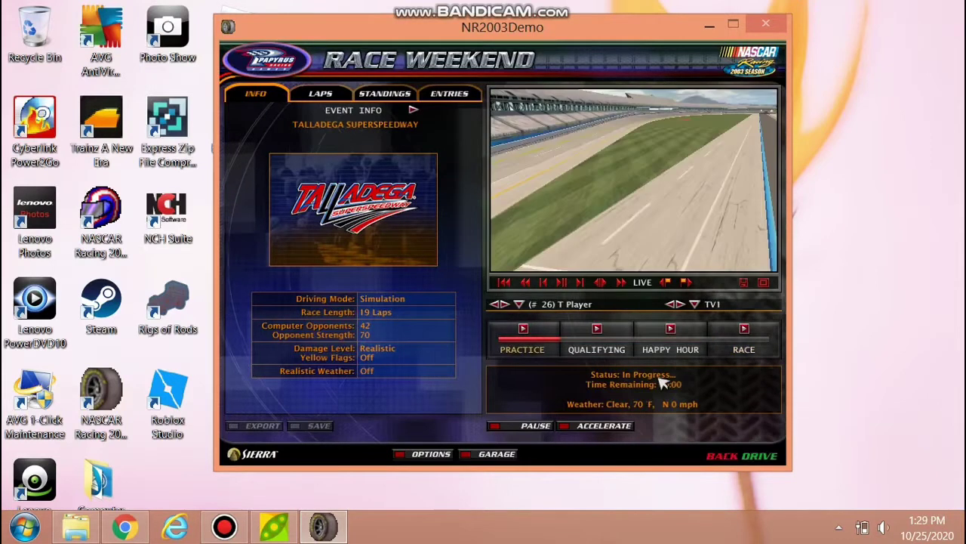
click(760, 457)
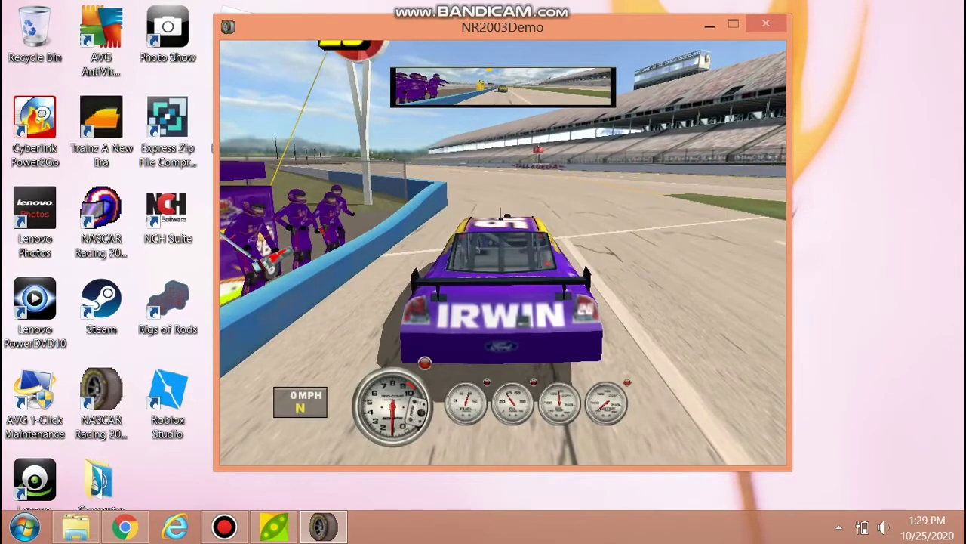
Step: Return the view to the IRWIN car and accelerate out of the pit box past 120 mph
key(Up)
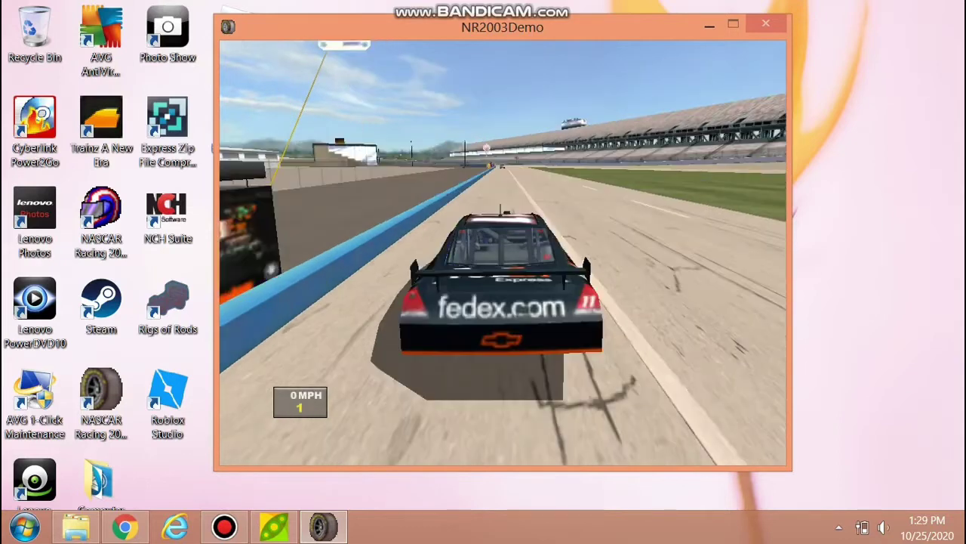
key(Up)
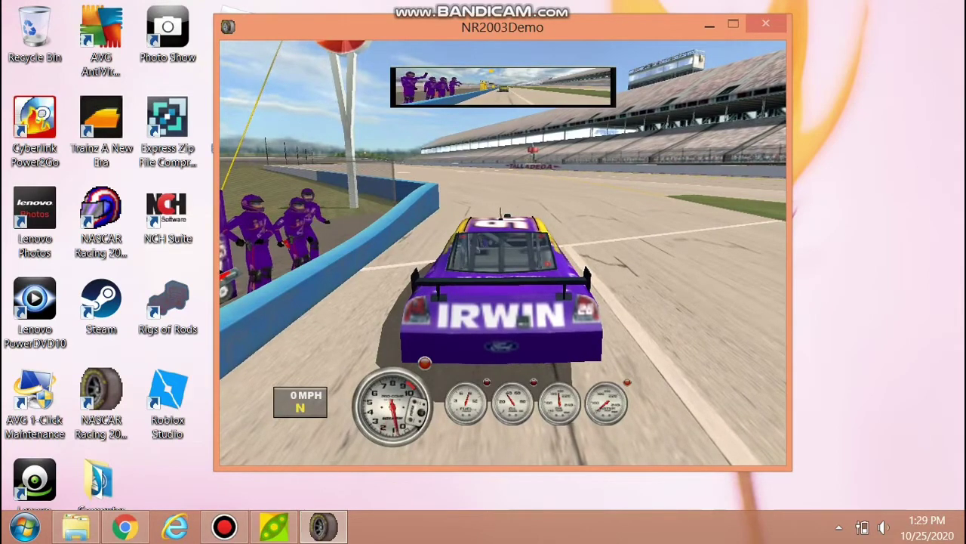
key(Up)
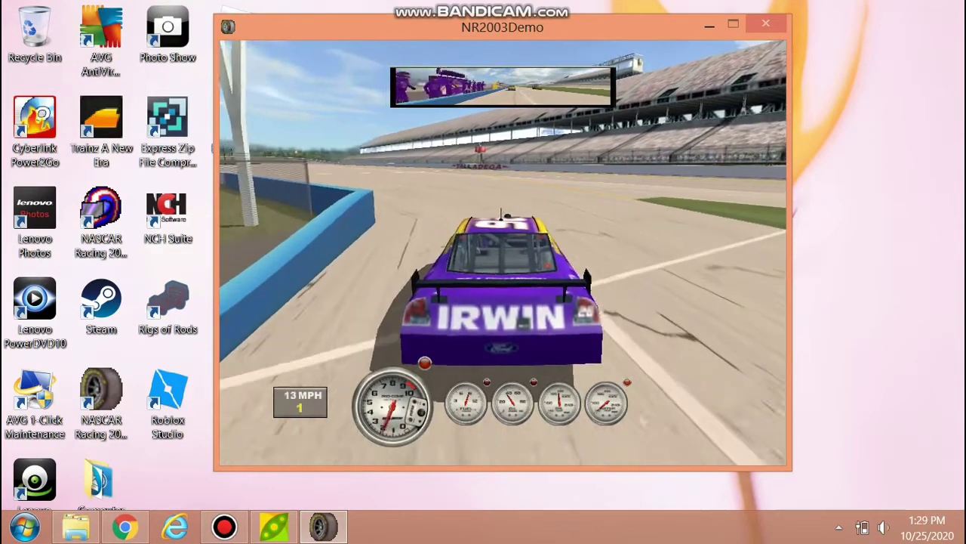
key(Up)
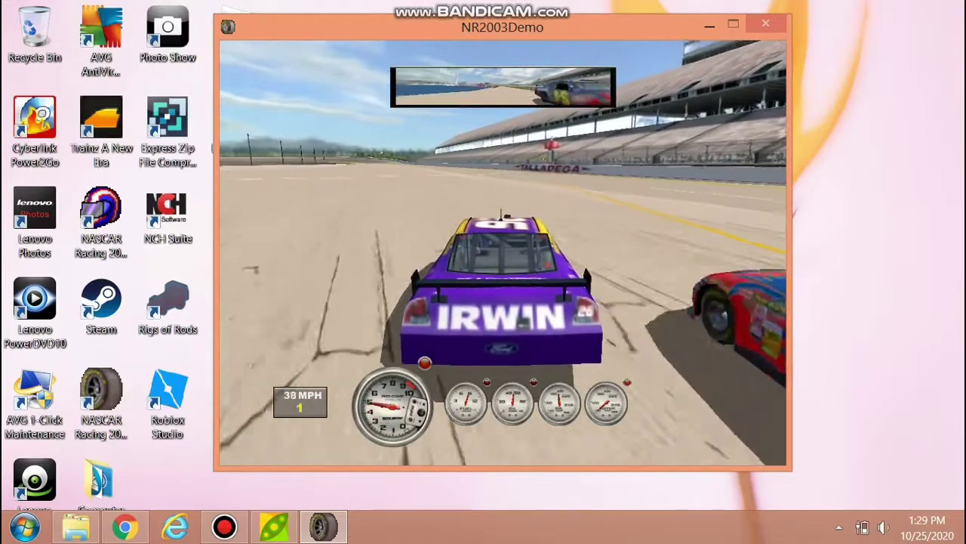
key(Up)
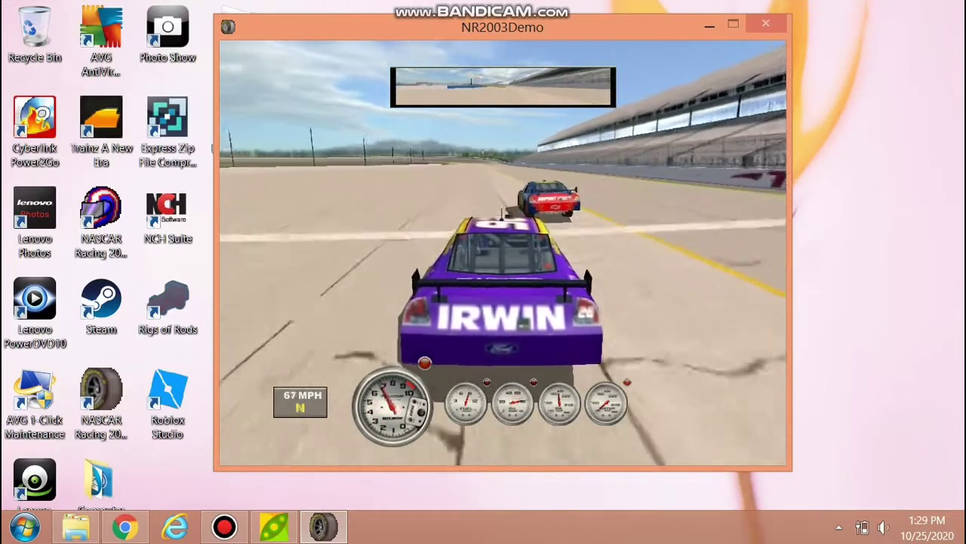
key(Up)
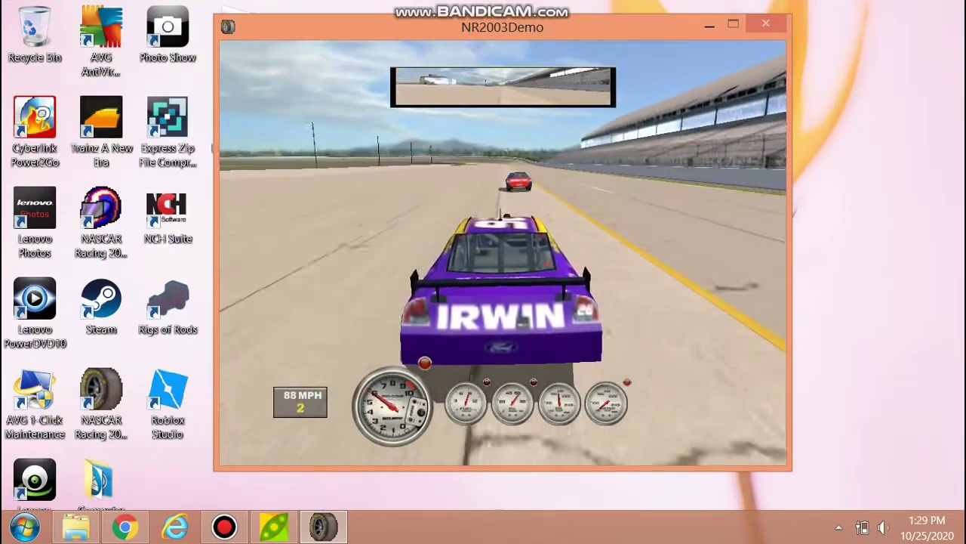
key(Up)
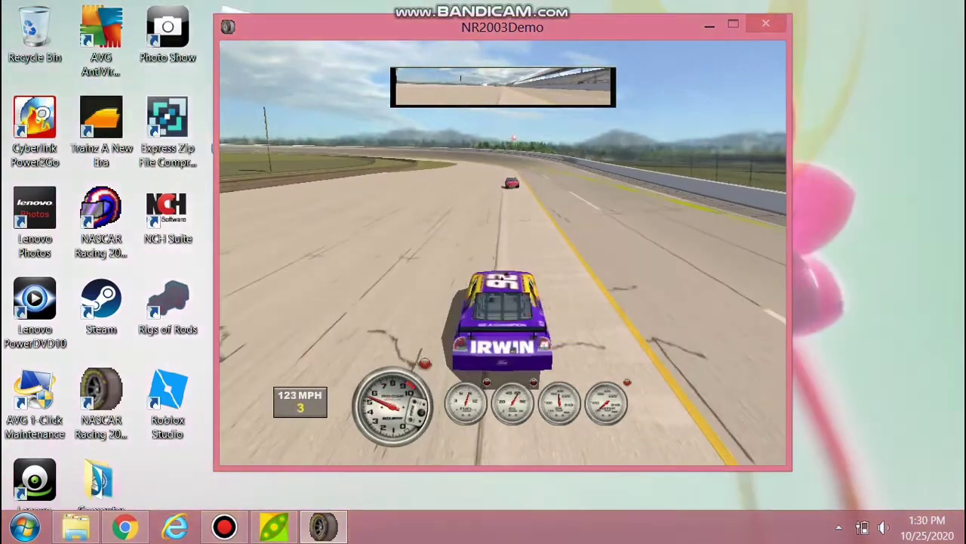
Step: Run flat out to 145 mph behind the red car through the turn, toggling cockpit and chase cameras
key(c)
key(Up)
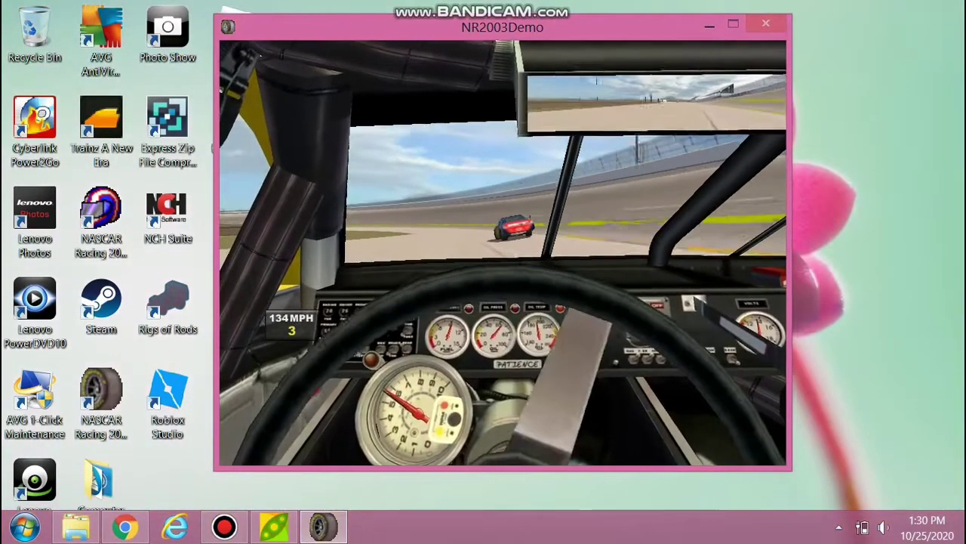
key(Up)
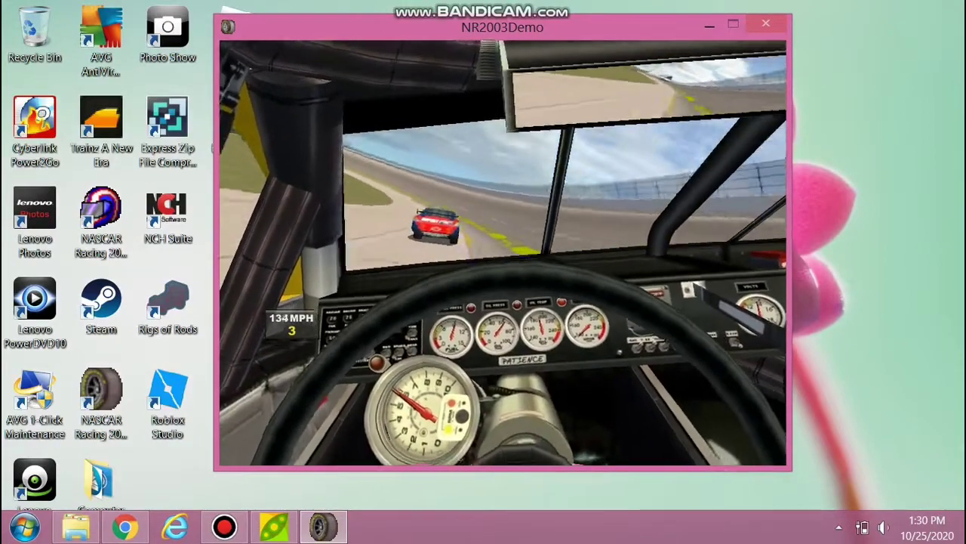
key(c)
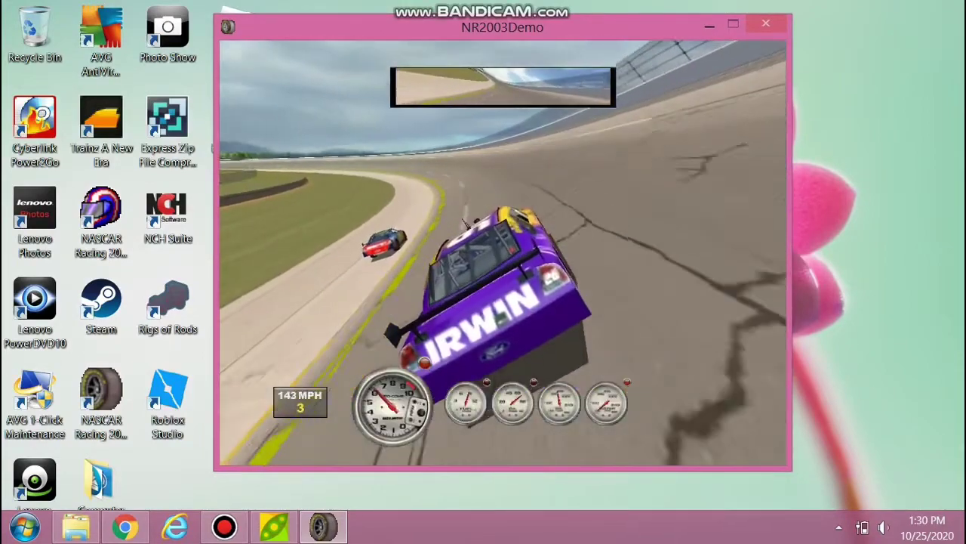
key(Up)
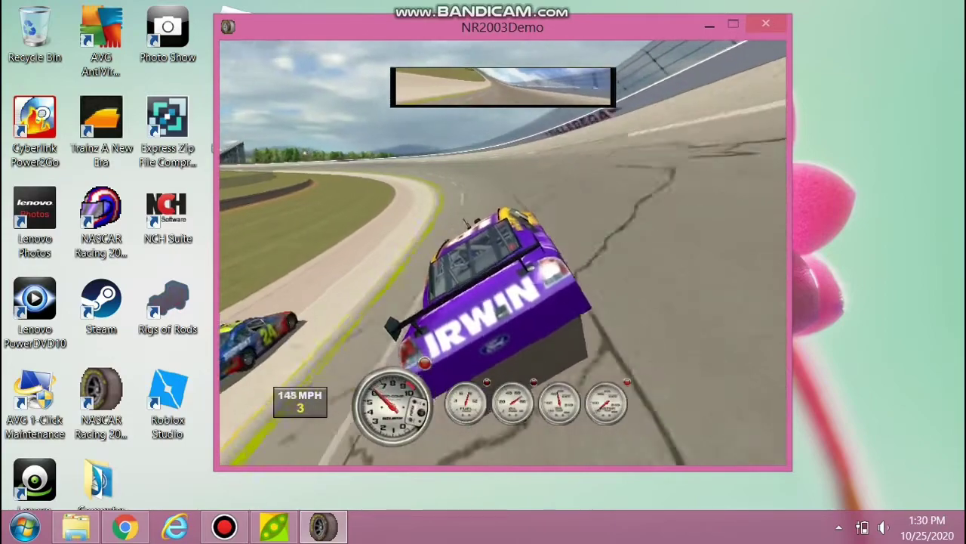